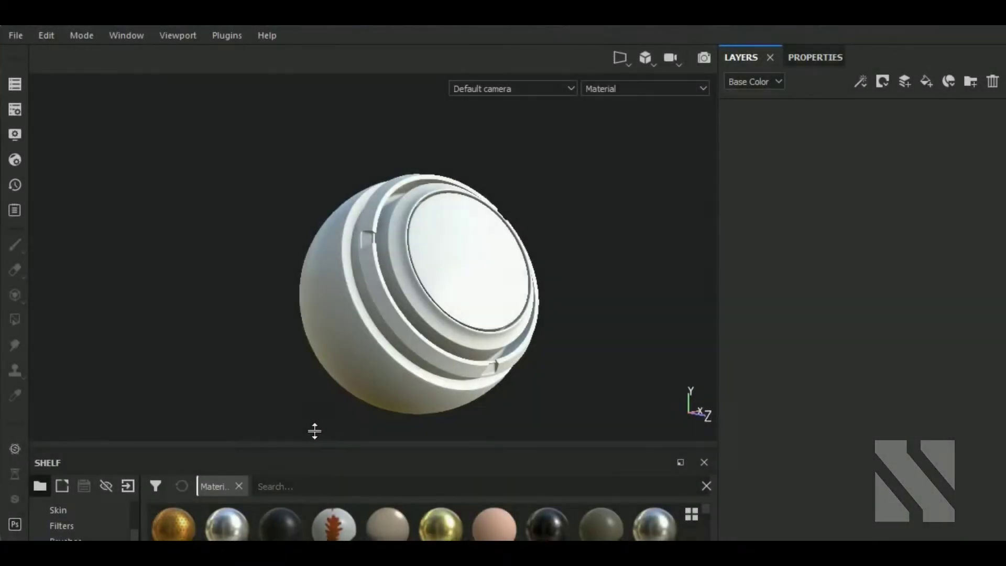
Raise the viewport/Shelf splitter so more of the materials library shows below the sphere
left_click_drag(314, 431, 325, 385)
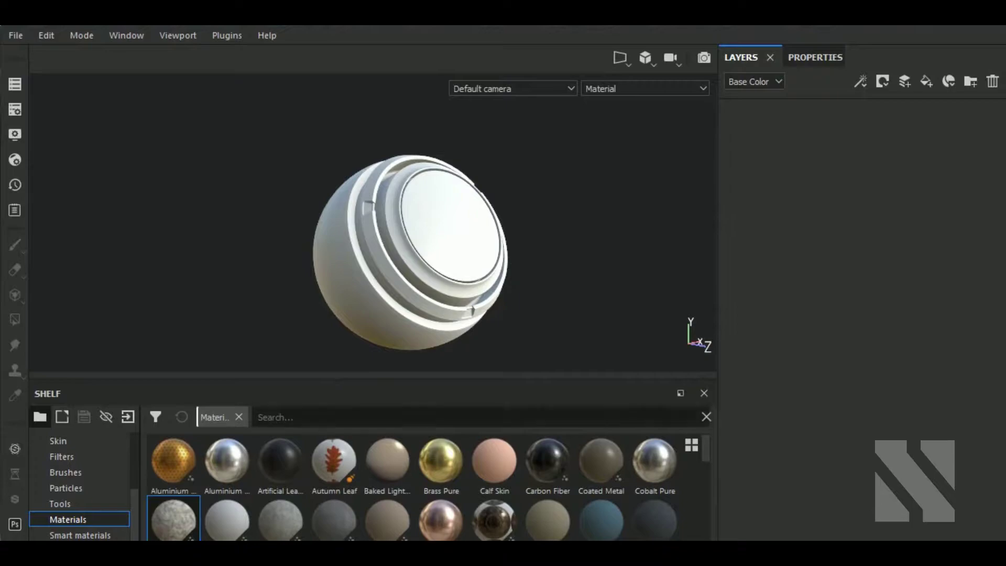
Fill the sphere with Concrete Simple and set its Technical Parameters Height Range to 0.5
left_click_drag(345, 508, 862, 228)
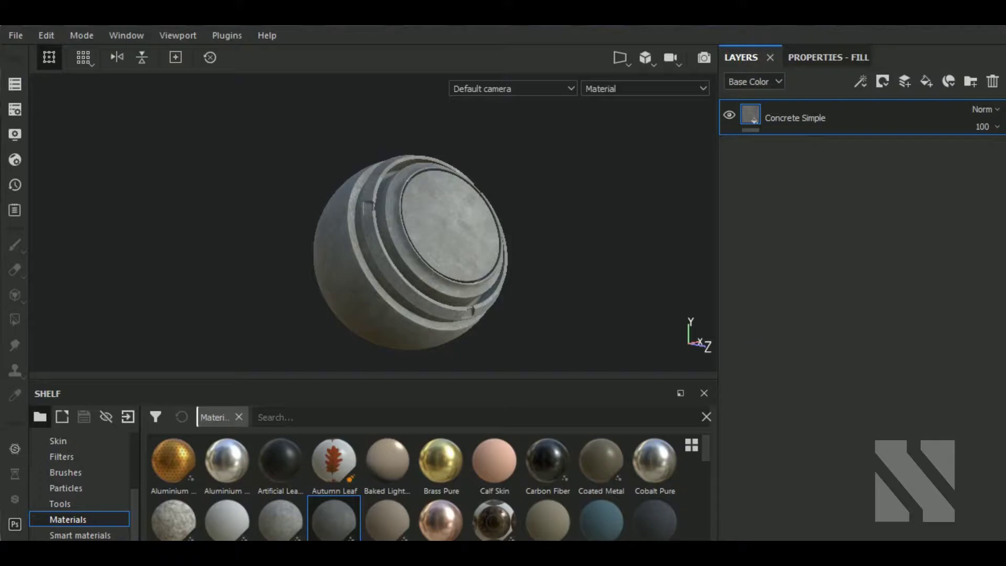
left_click(849, 56)
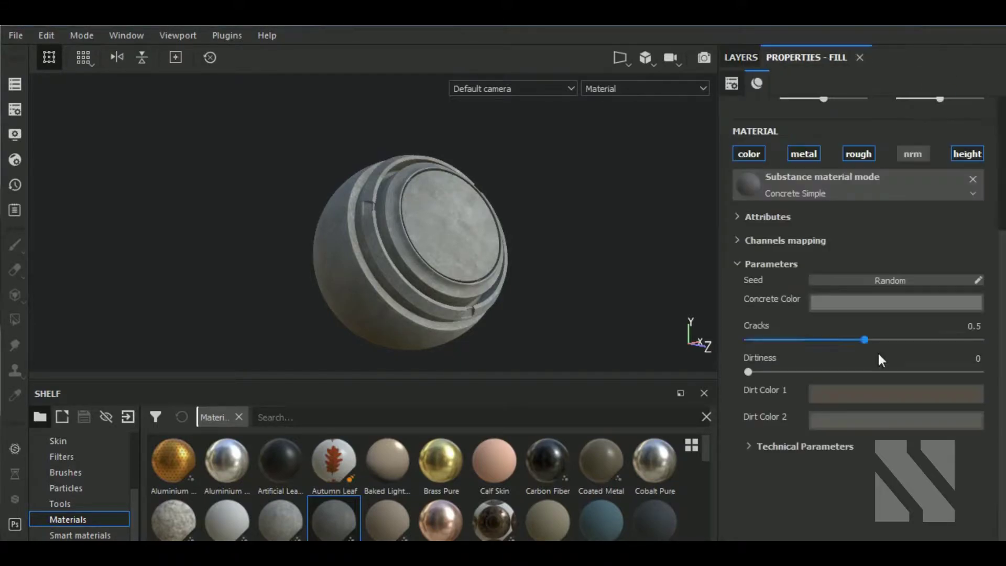
left_click(749, 446)
scroll(904, 404, "down", 3)
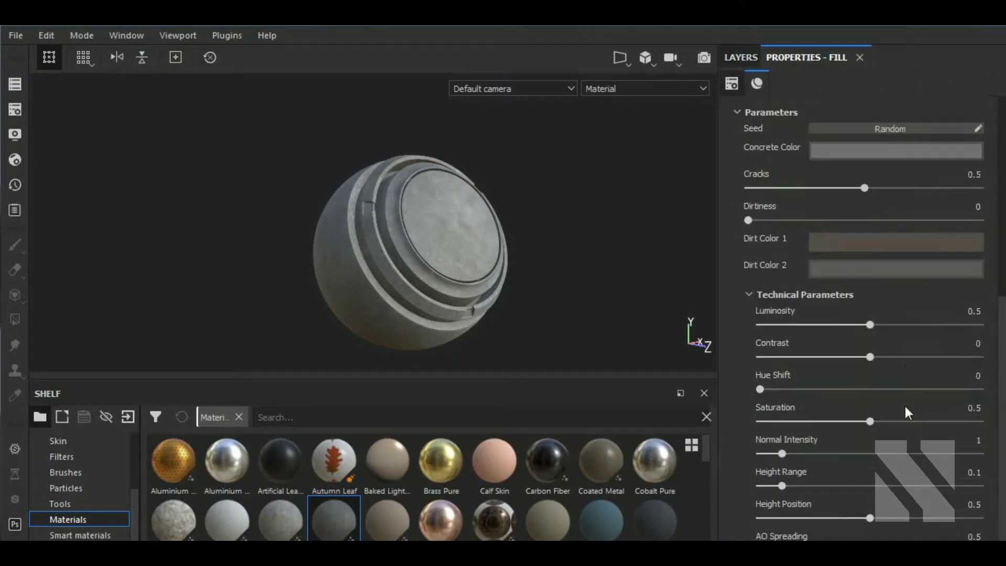
left_click(970, 473)
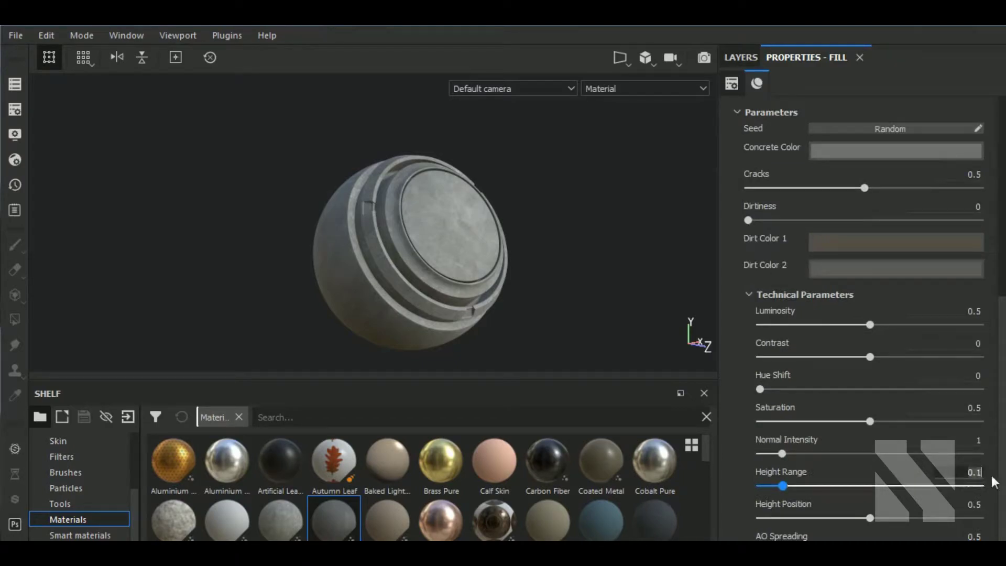
key("BackSpace")
type("5")
key("Return")
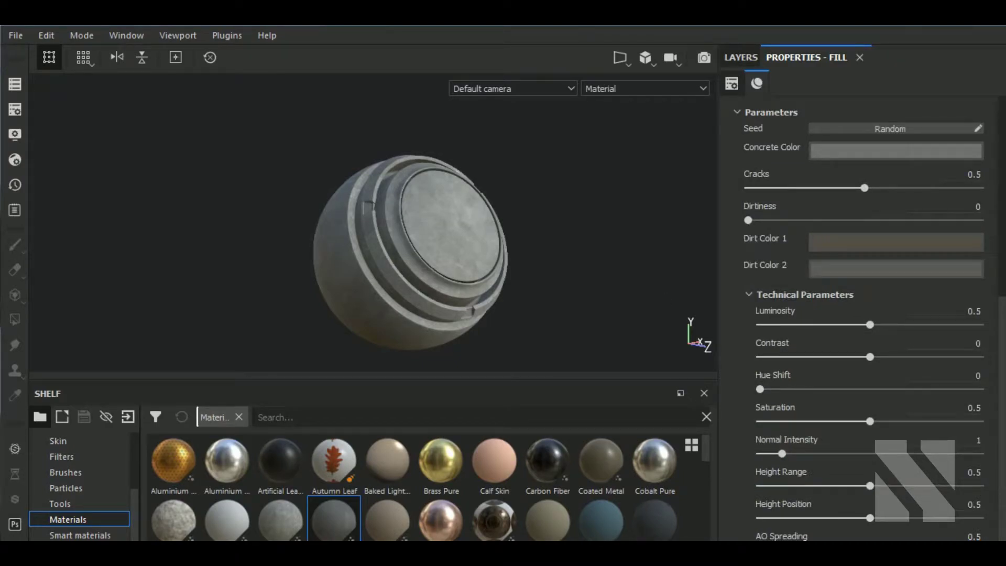
scroll(445, 288, "up", 1)
scroll(445, 288, "up", 3)
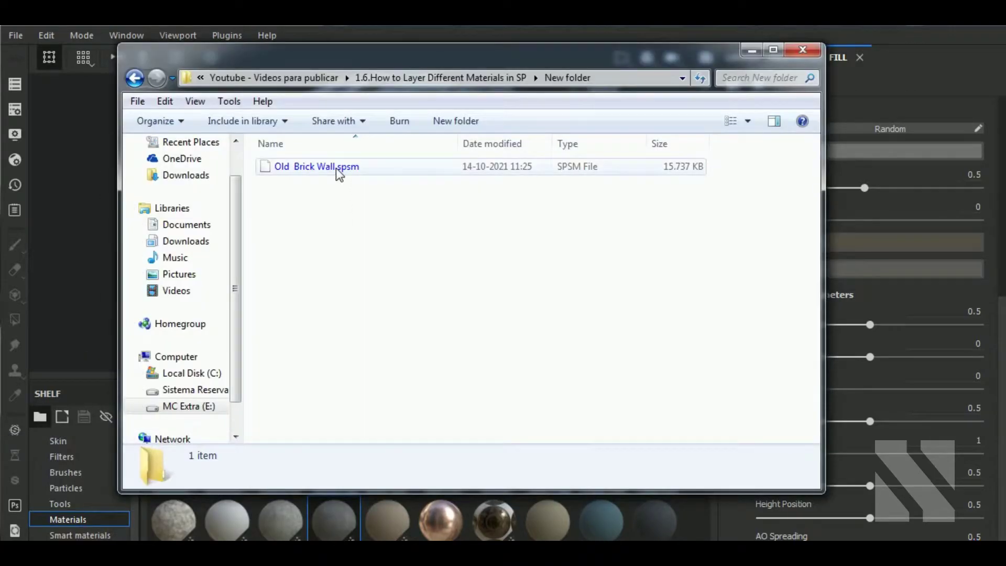
Import Old Brick Wall.spsm through the Shelf into the current session
left_click(338, 167)
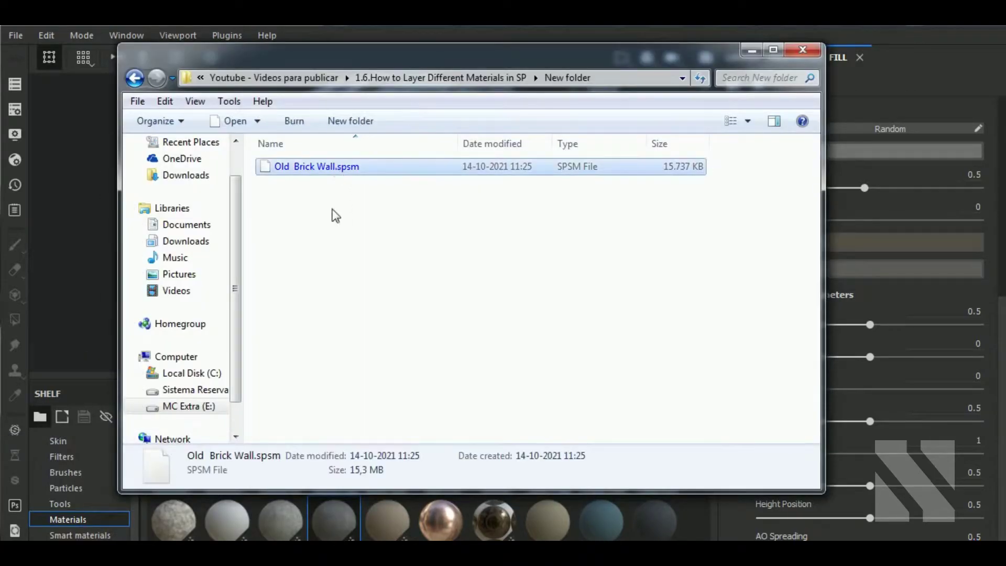
left_click_drag(335, 167, 359, 519)
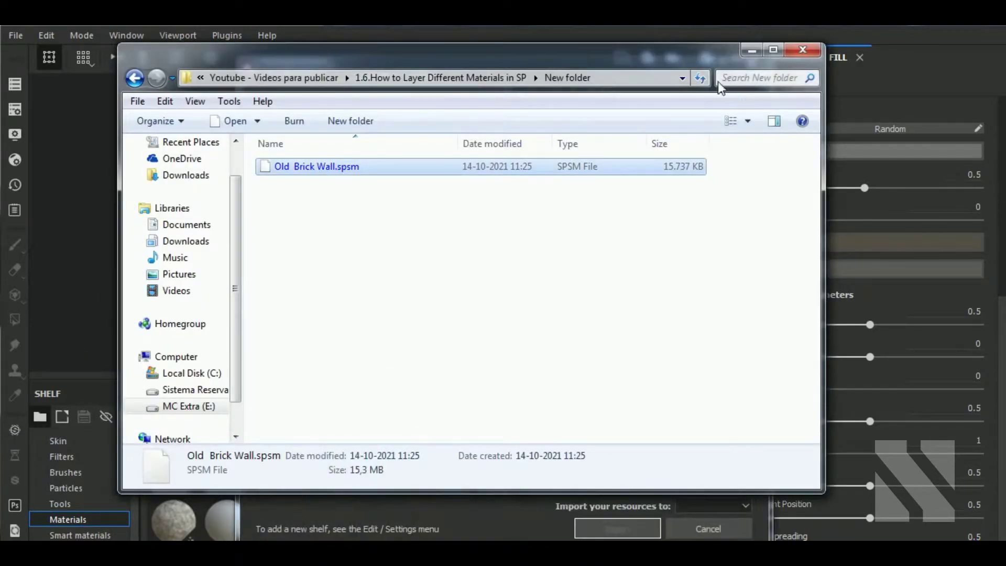
left_click(752, 49)
left_click(710, 510)
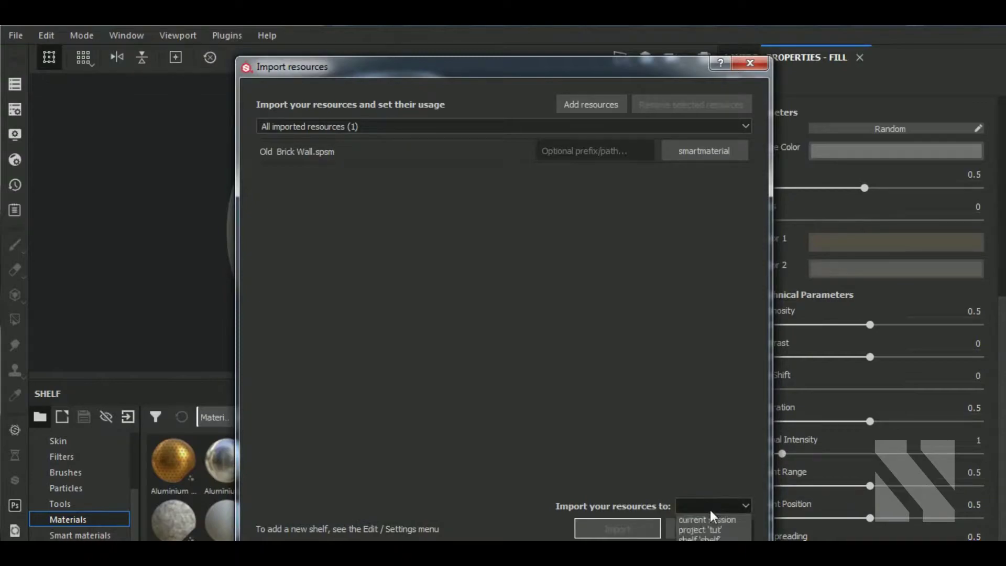
left_click(637, 526)
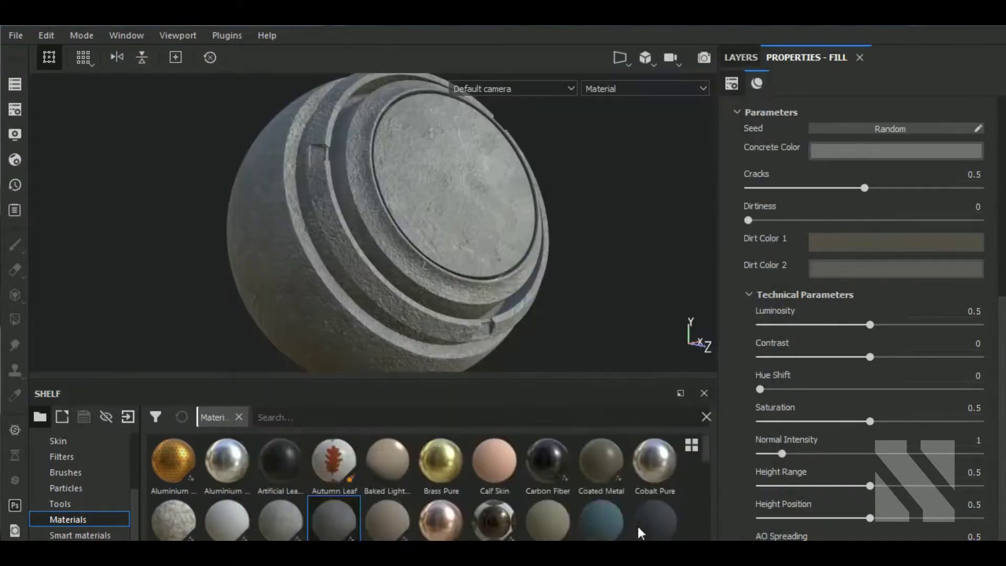
Add Old Brick Wall above Concrete Simple and give it a black mask
left_click(749, 56)
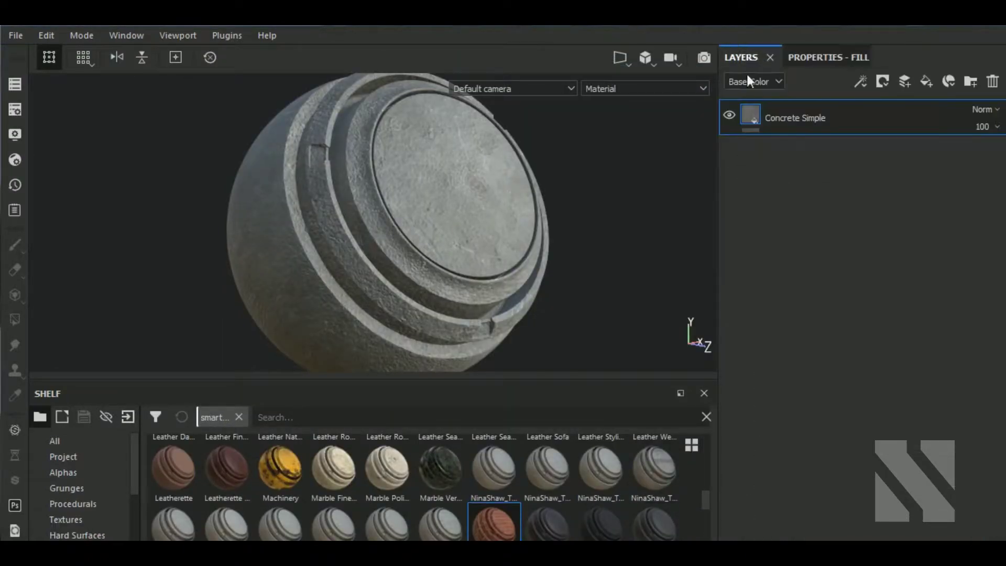
mouse_move(501, 518)
left_mouse_down()
mouse_move(816, 184)
mouse_move(856, 117)
left_mouse_up()
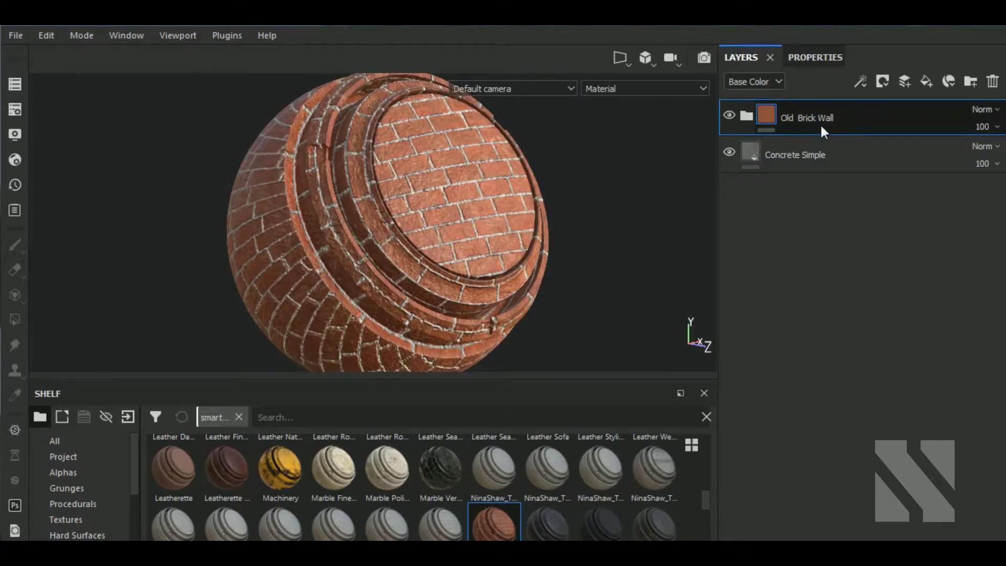
left_click(882, 82)
left_click(887, 117)
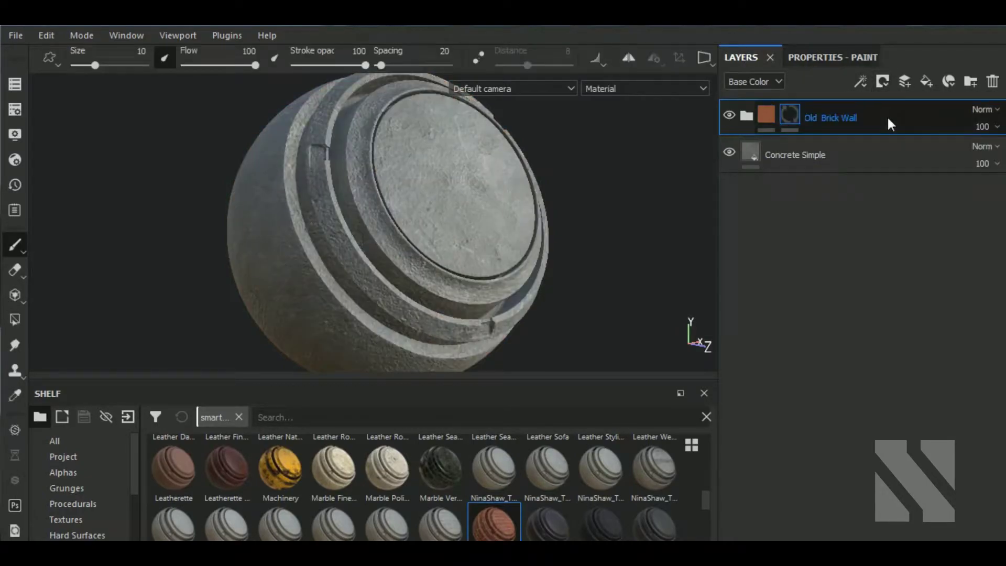
Add a Height compare mask to the brick mask with Hardness 1, then select the collapsed group
left_click(861, 81)
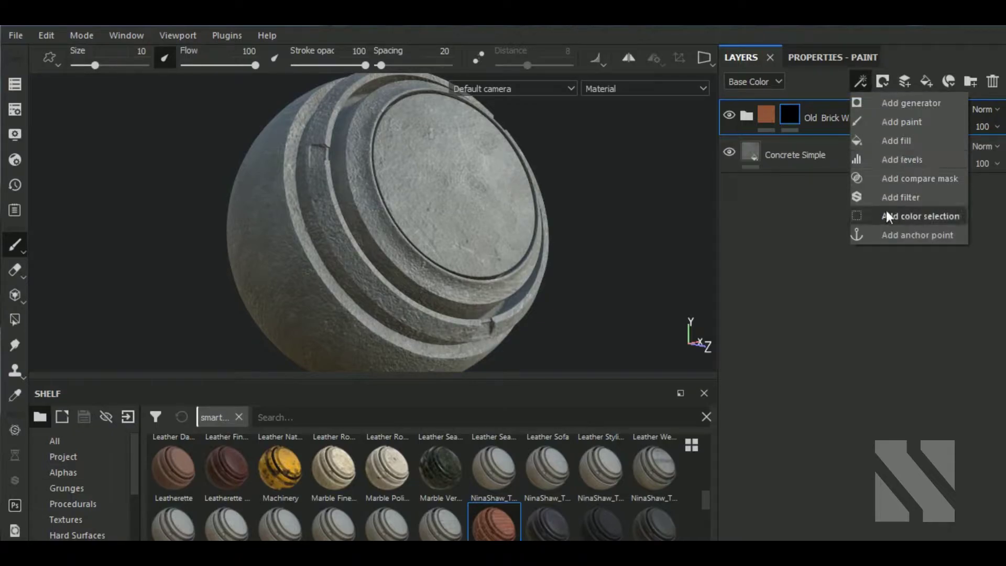
left_click(935, 182)
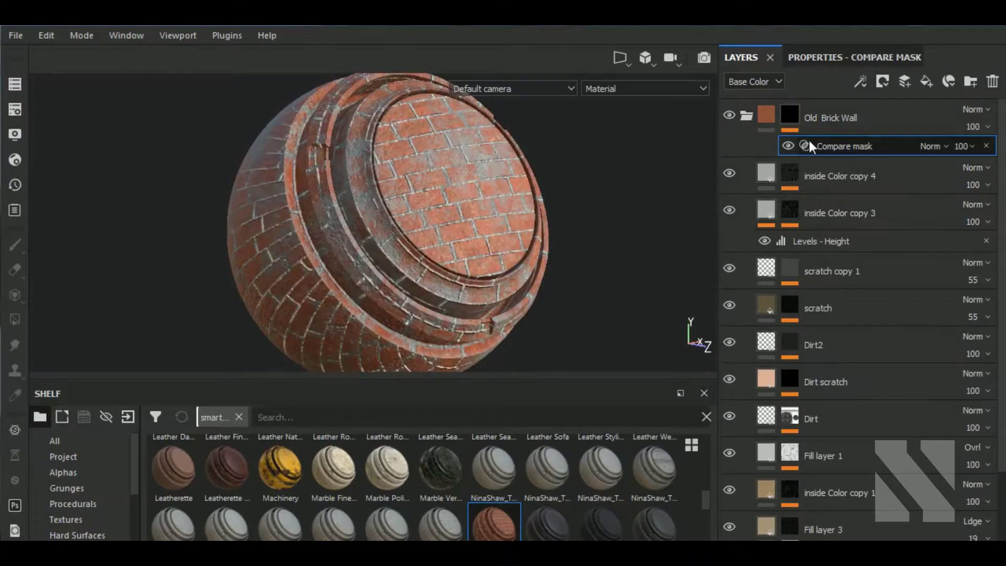
left_click(809, 59)
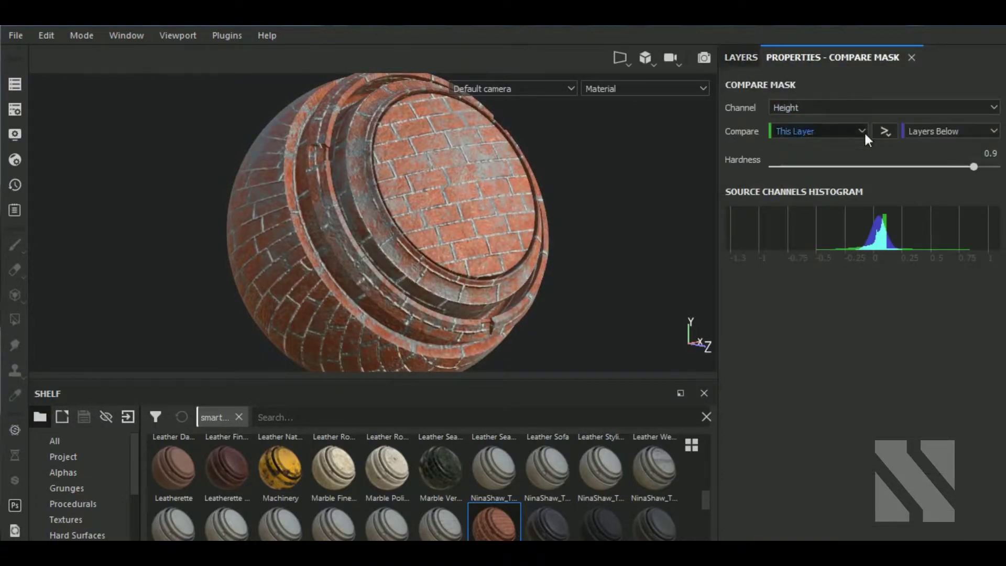
left_click_drag(973, 166, 1004, 166)
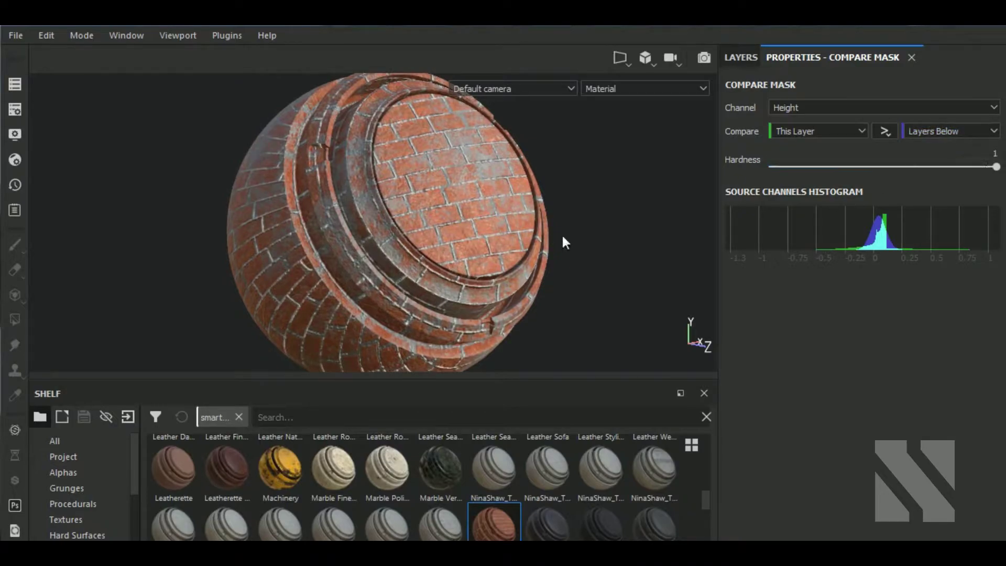
scroll(473, 244, "up", 1)
scroll(474, 244, "up", 1)
scroll(473, 245, "up", 1)
scroll(473, 244, "down", 1)
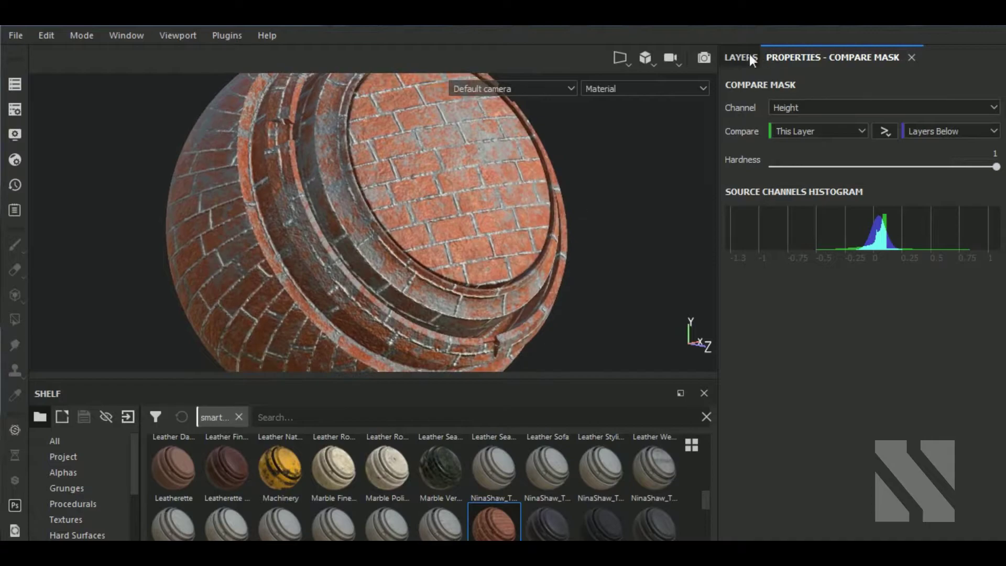
left_click(741, 57)
left_click(748, 116)
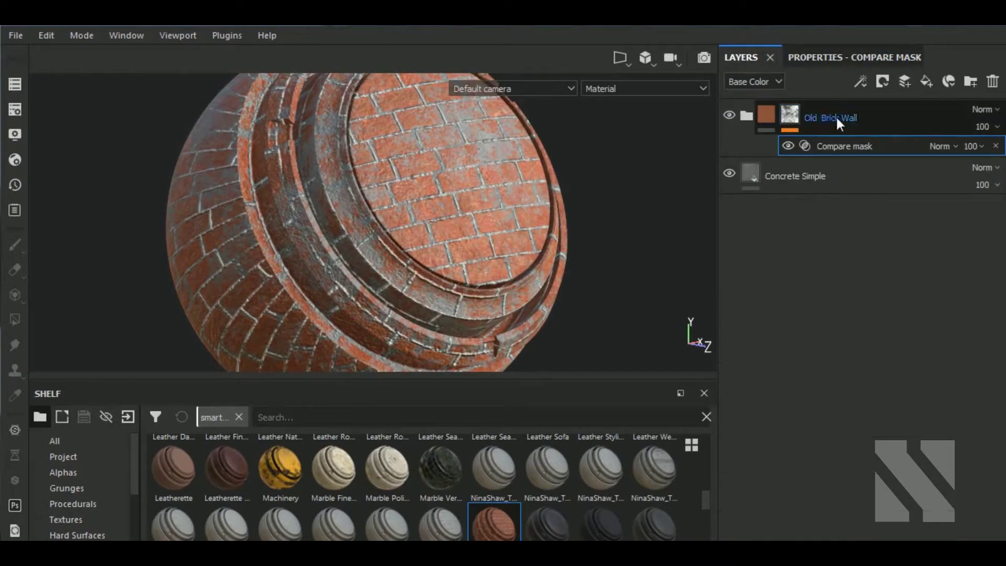
left_click(851, 115)
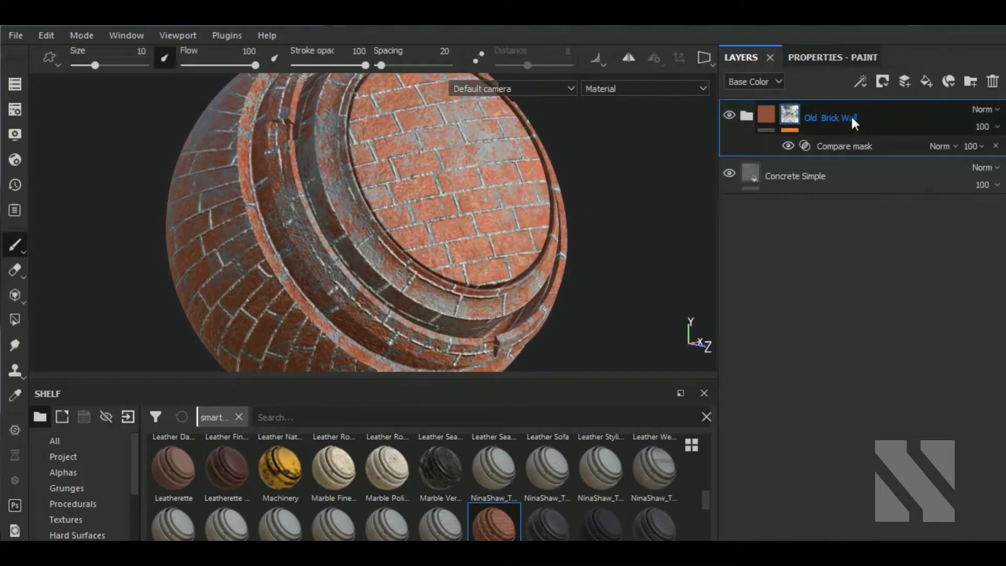
Add Fill layer 4 on top of the stack with a black mask
left_click(925, 80)
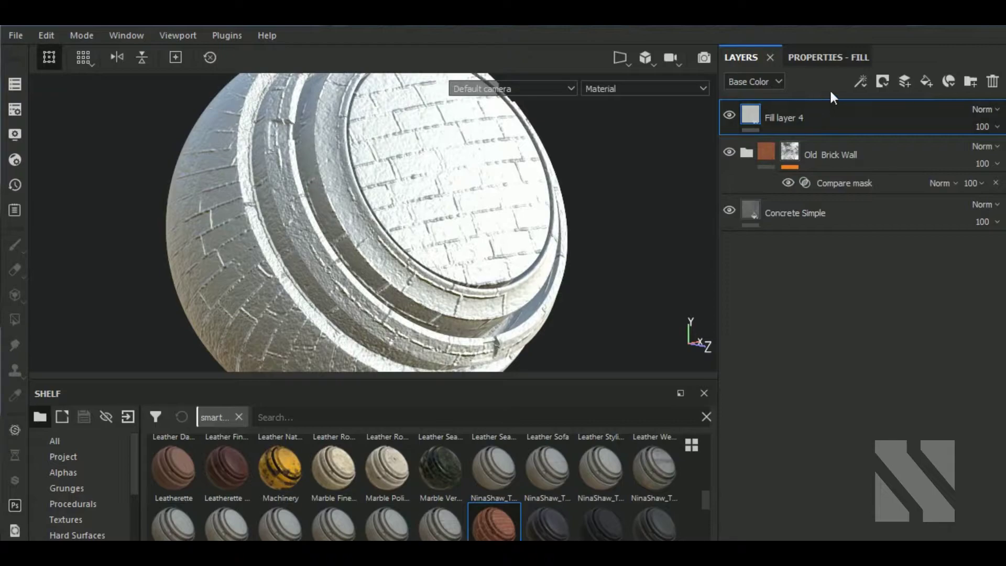
left_click(880, 84)
left_click(884, 113)
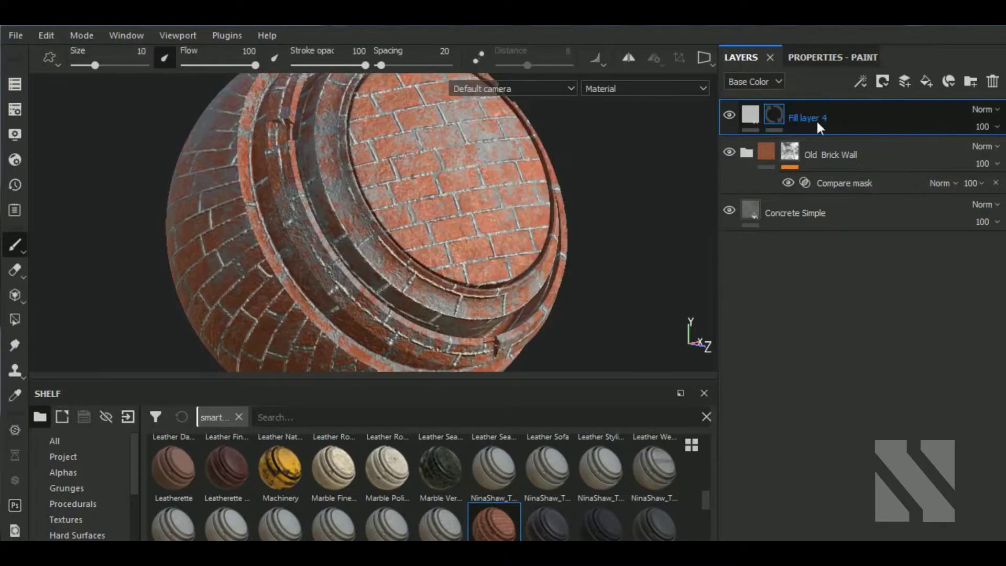
Use Grunge Map 004 as Fill layer 4's base colour
left_click(750, 121)
left_click(821, 58)
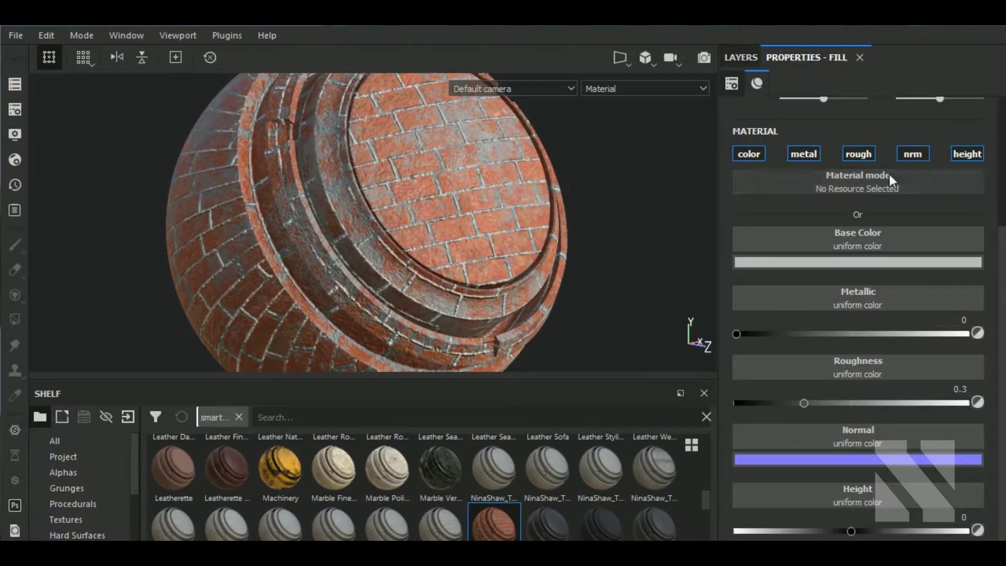
left_click(870, 246)
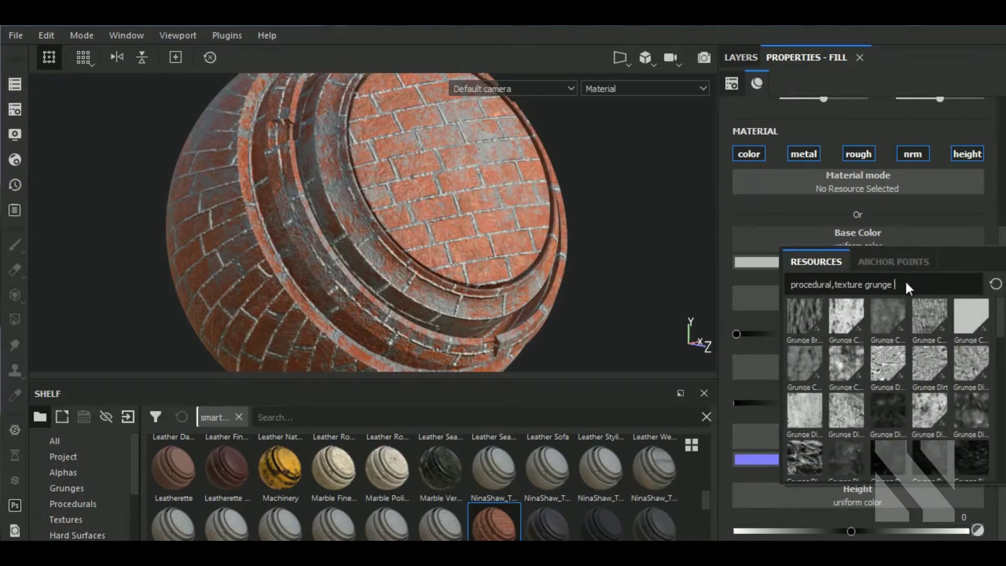
type("map ")
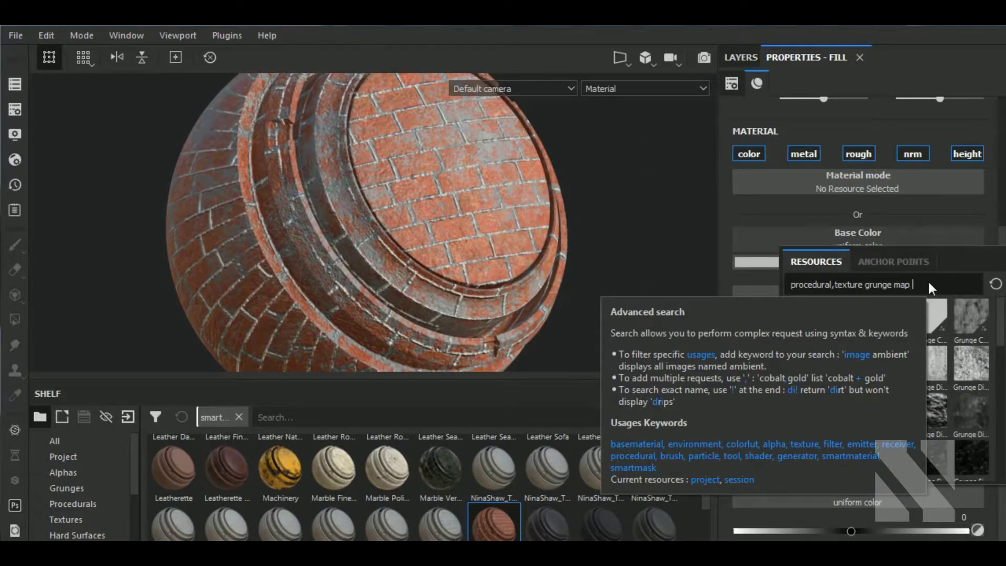
type("004")
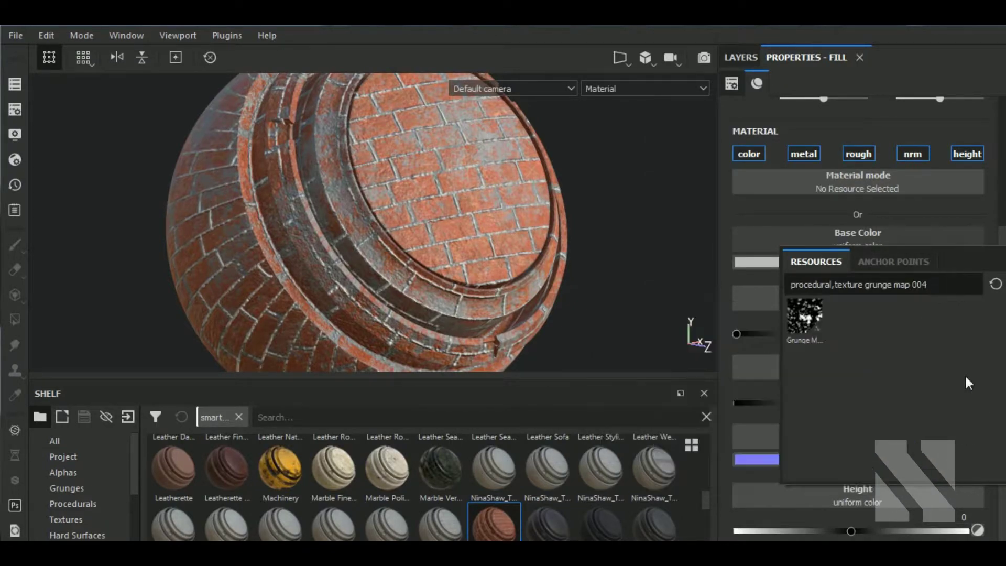
left_click(815, 318)
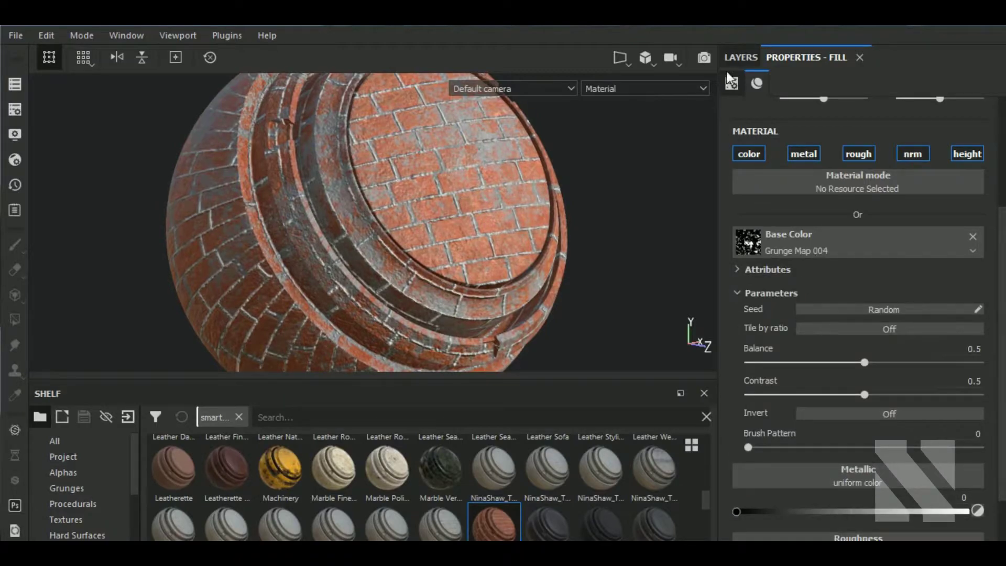
Select Fill layer 4's black mask and bring up its effect list
left_click(735, 58)
left_click(774, 114)
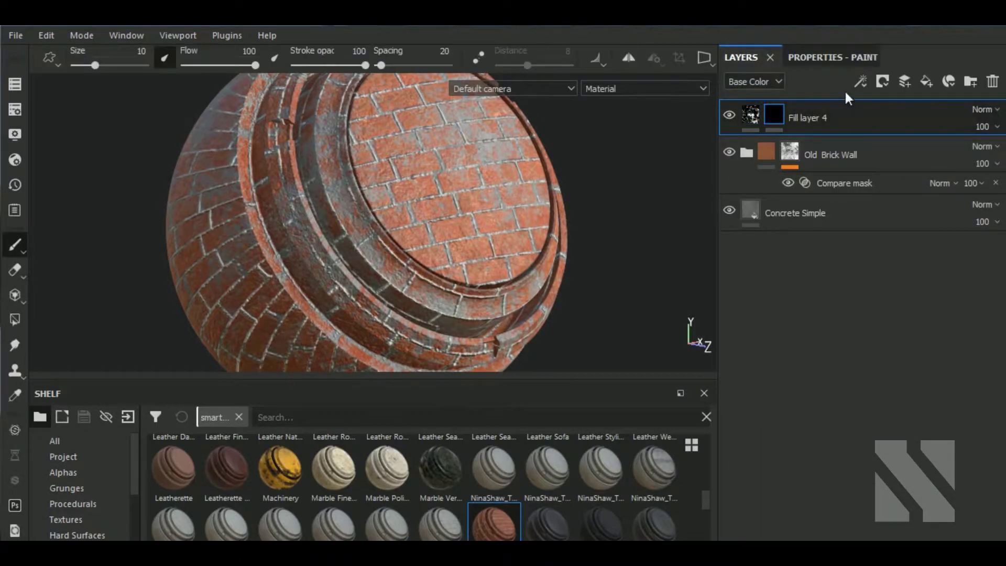
left_click(859, 82)
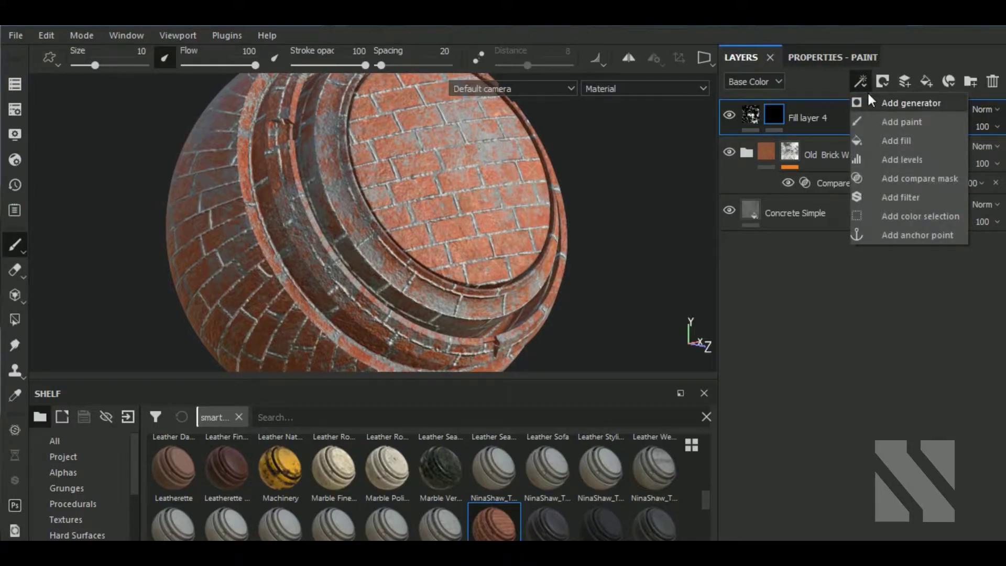
Add a fill effect to the mask with Grunge Map 004 in its grayscale slot
left_click(906, 141)
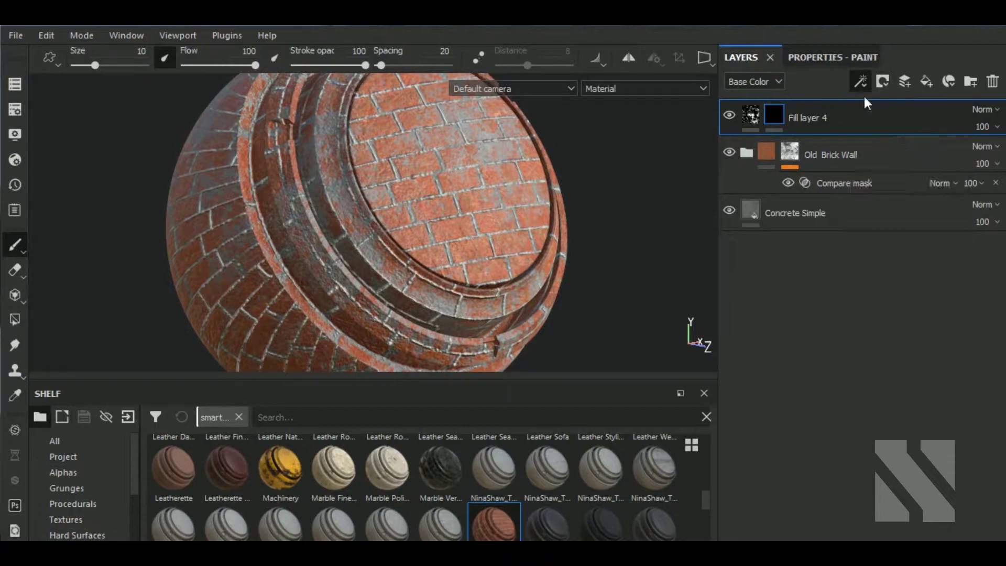
left_click(819, 55)
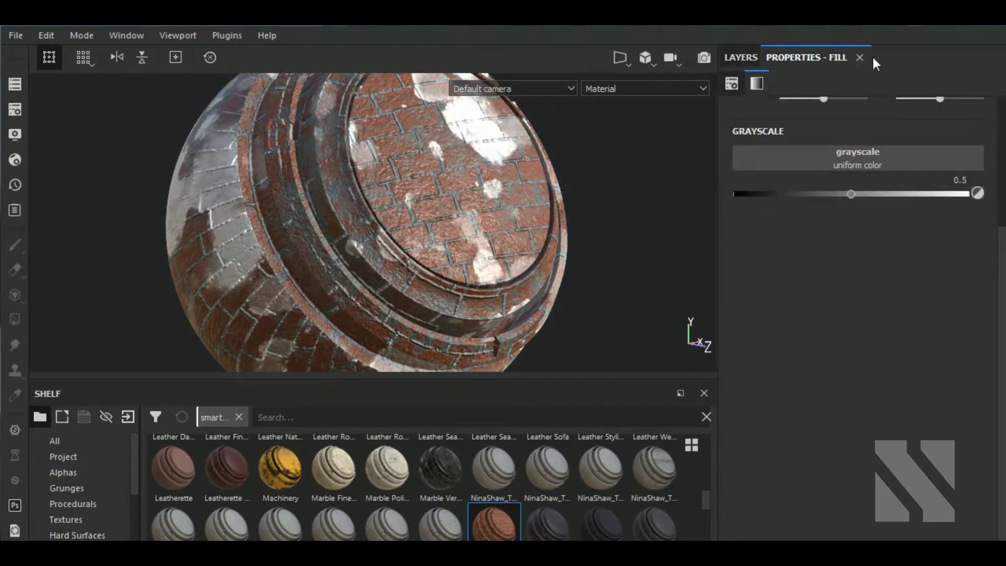
left_click(892, 153)
left_click(815, 225)
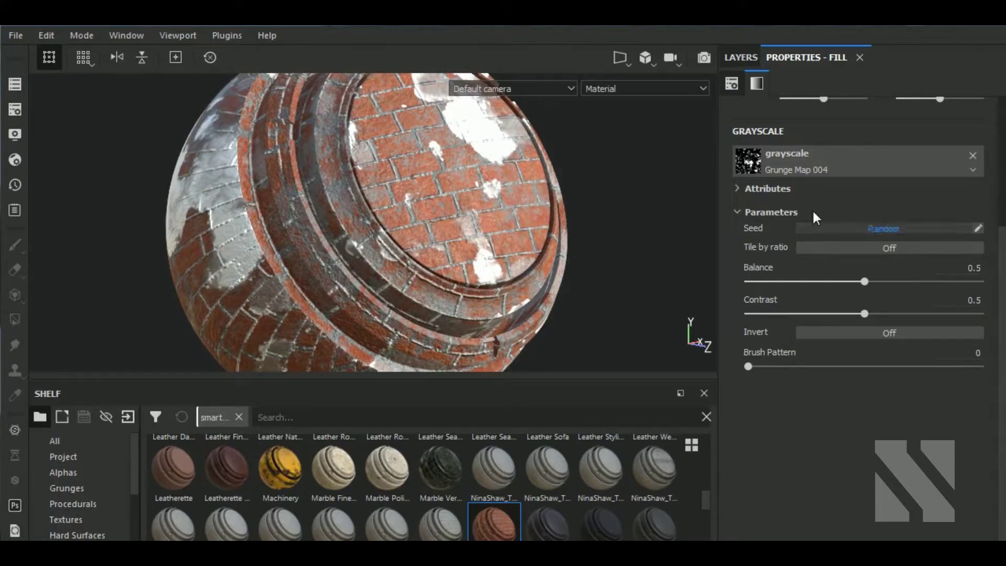
Set Fill layer 4's base colour grunge to Balance 0.56 and Contrast 0.15
left_click(742, 55)
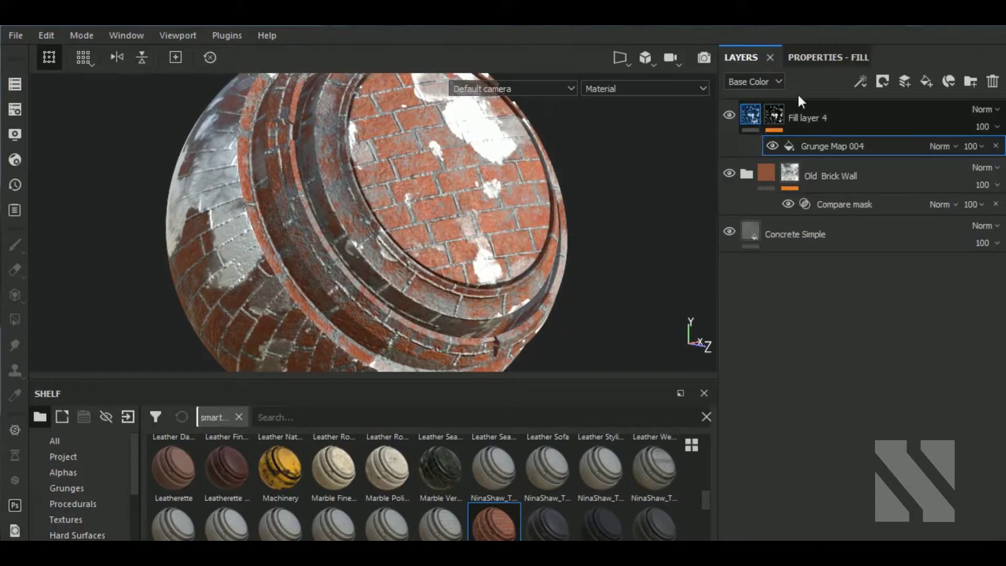
left_click(819, 55)
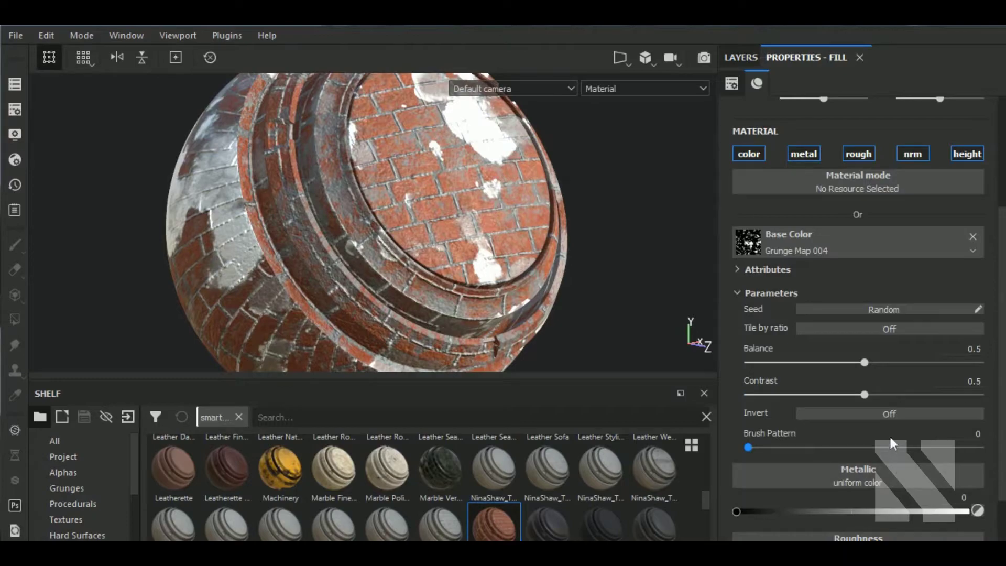
left_click(869, 362)
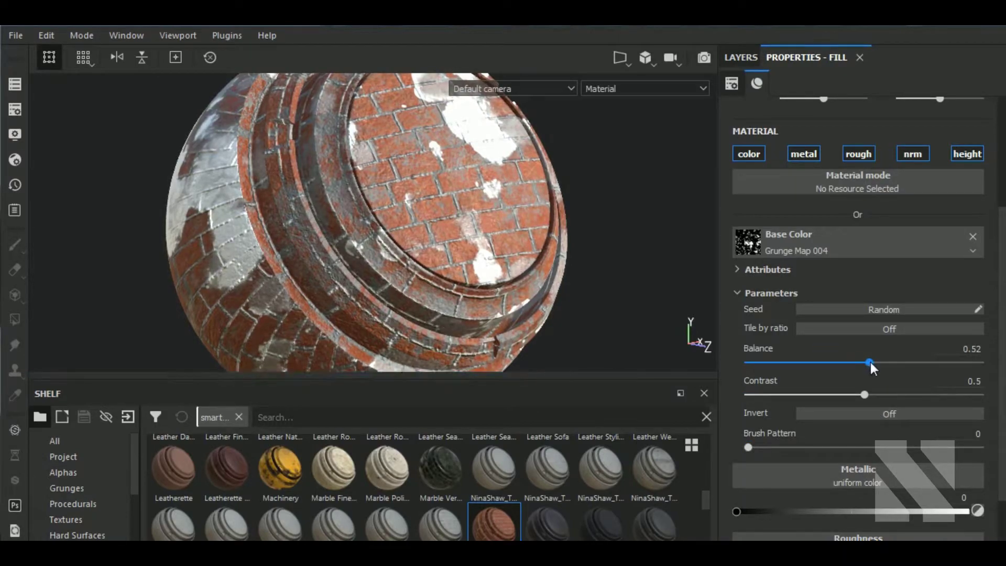
left_click_drag(869, 362, 873, 364)
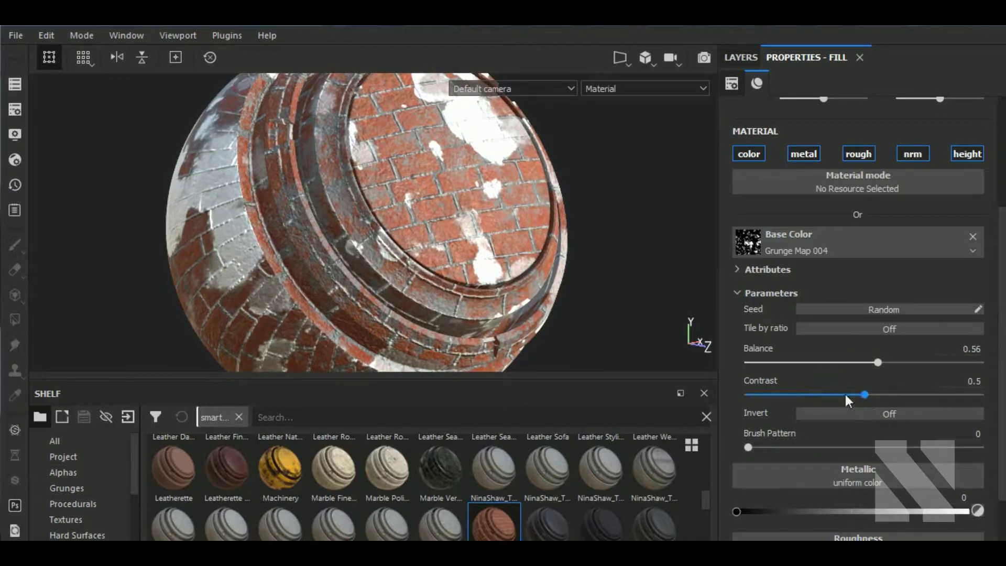
mouse_move(845, 395)
left_mouse_down()
mouse_move(760, 394)
mouse_move(783, 395)
left_mouse_up()
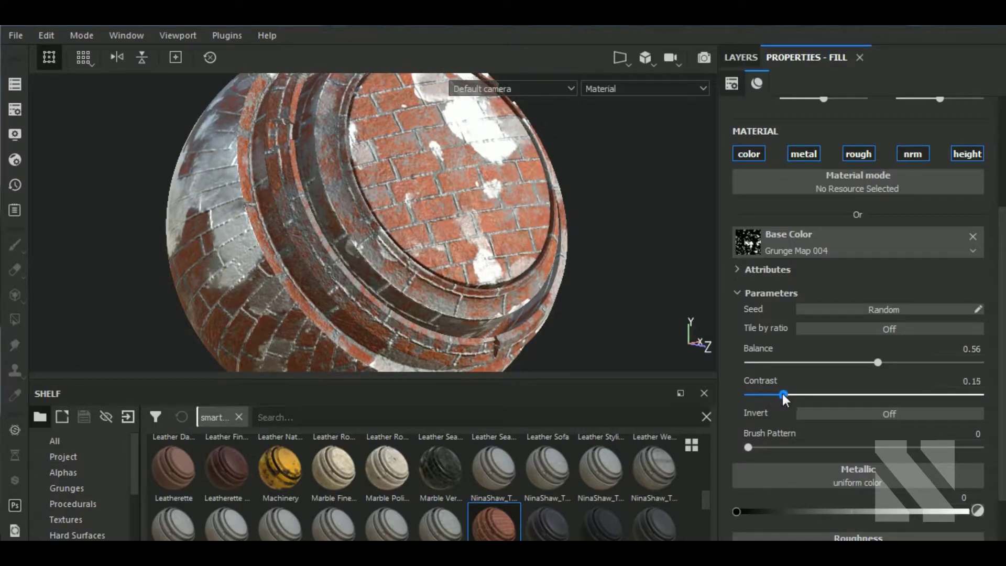
Turn off the metal, normal and roughness channels on Fill layer 4
scroll(899, 382, "down", 5)
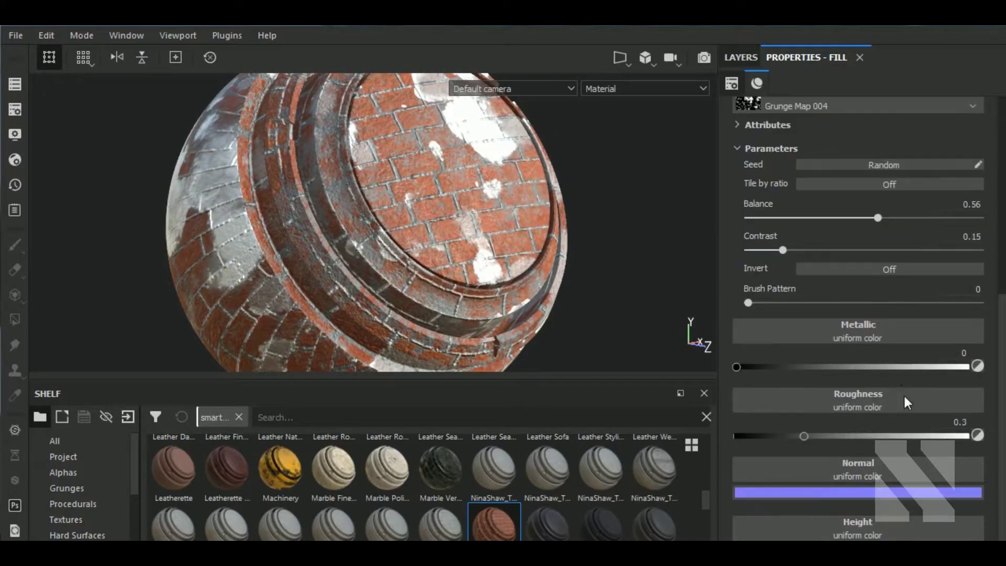
scroll(910, 324, "up", 10)
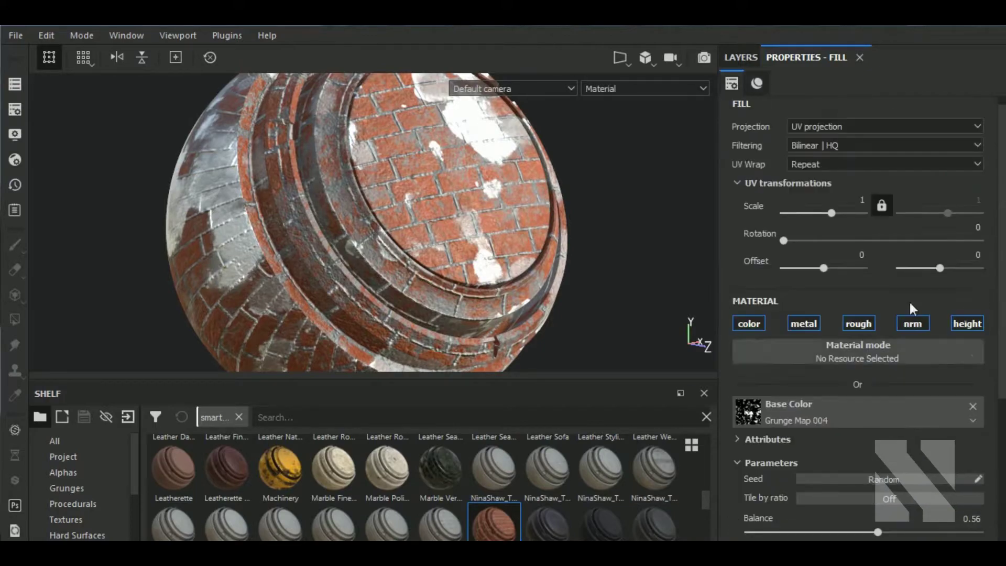
left_click(911, 323)
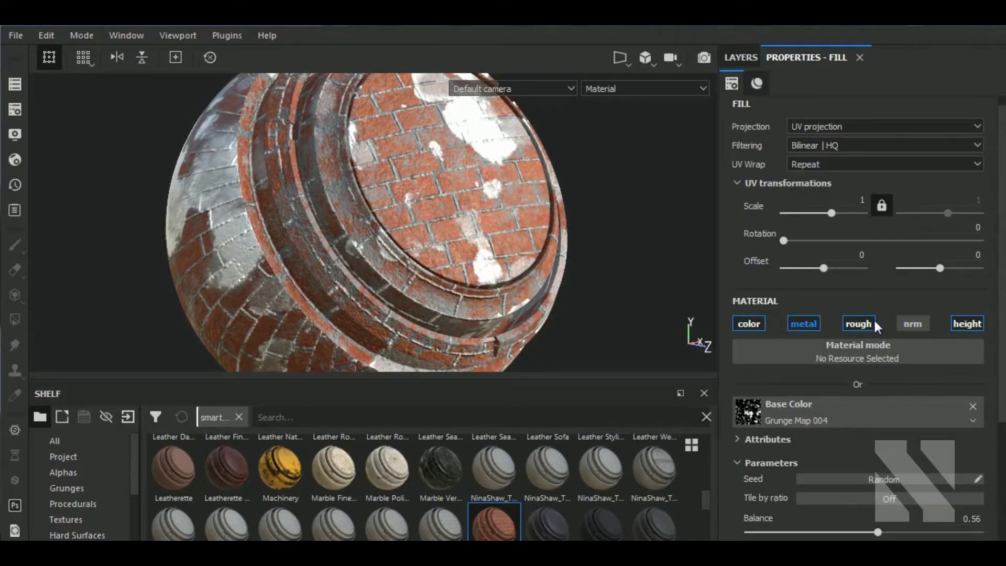
left_click(803, 323)
scroll(906, 336, "down", 6)
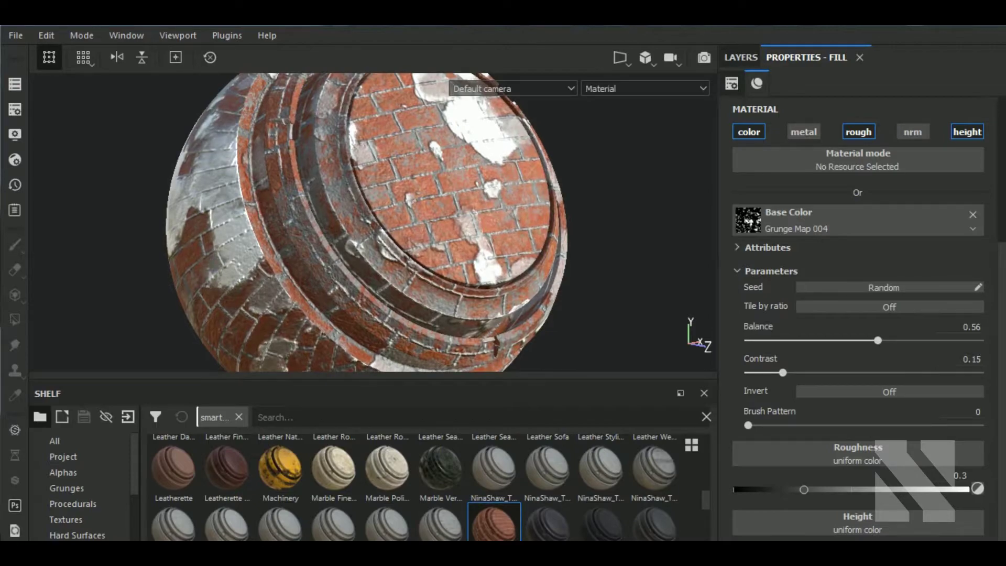
left_click(860, 134)
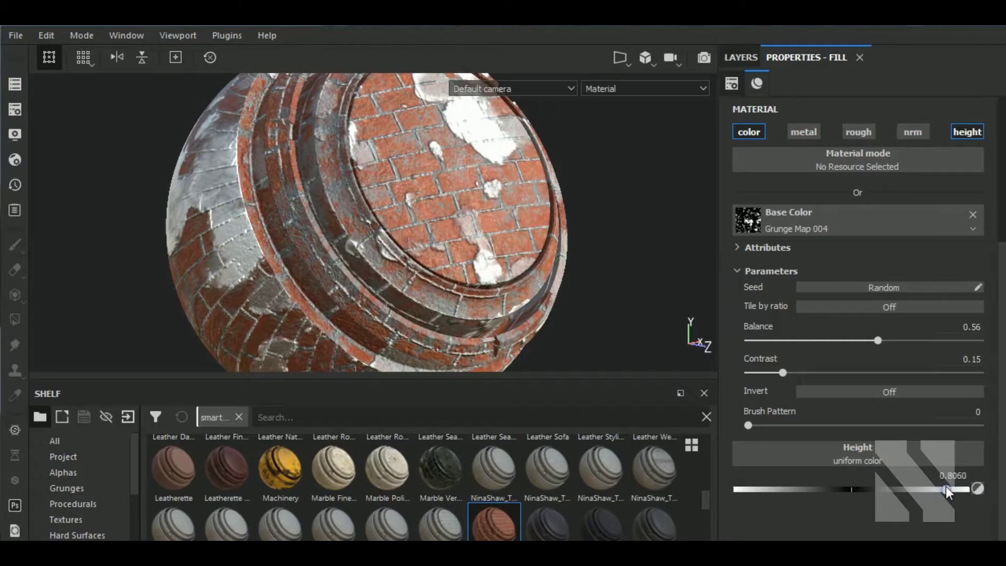
Set Fill layer 4's uniform height to about 0.6656
left_click_drag(946, 489, 973, 489)
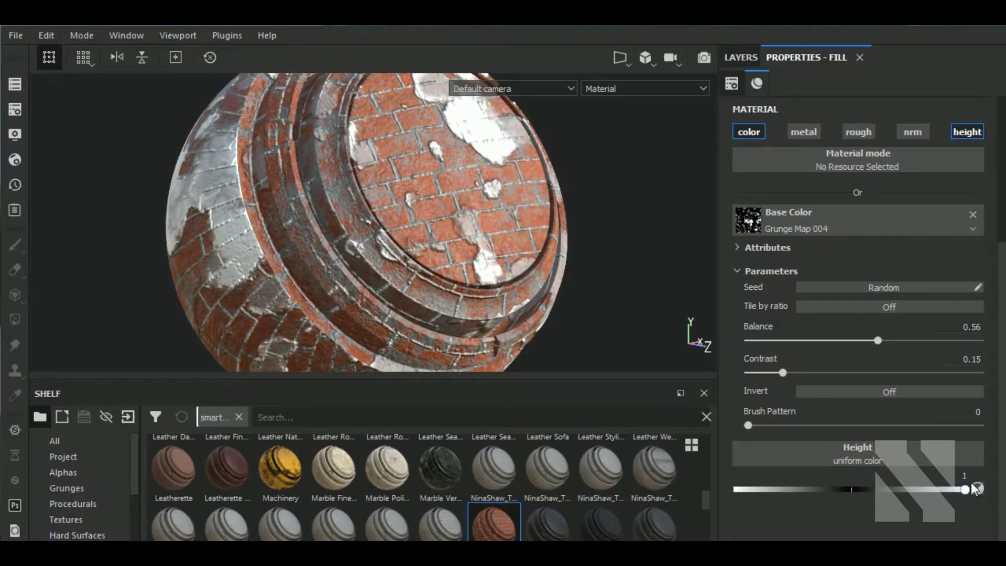
left_click_drag(953, 487, 929, 483)
scroll(503, 263, "up", 2)
scroll(471, 211, "up", 3)
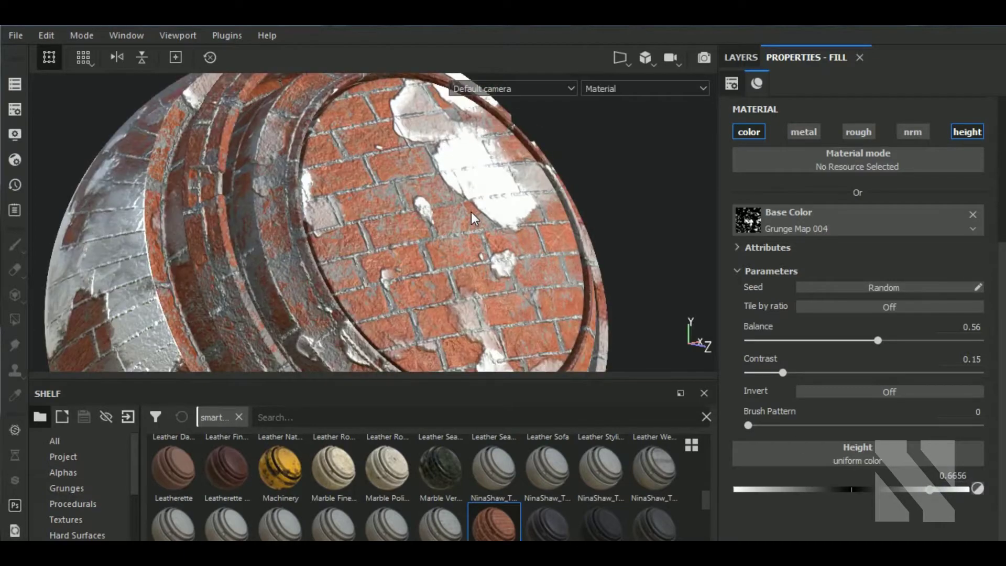
scroll(472, 212, "up", 3)
left_click_drag(472, 212, 602, 173, "alt")
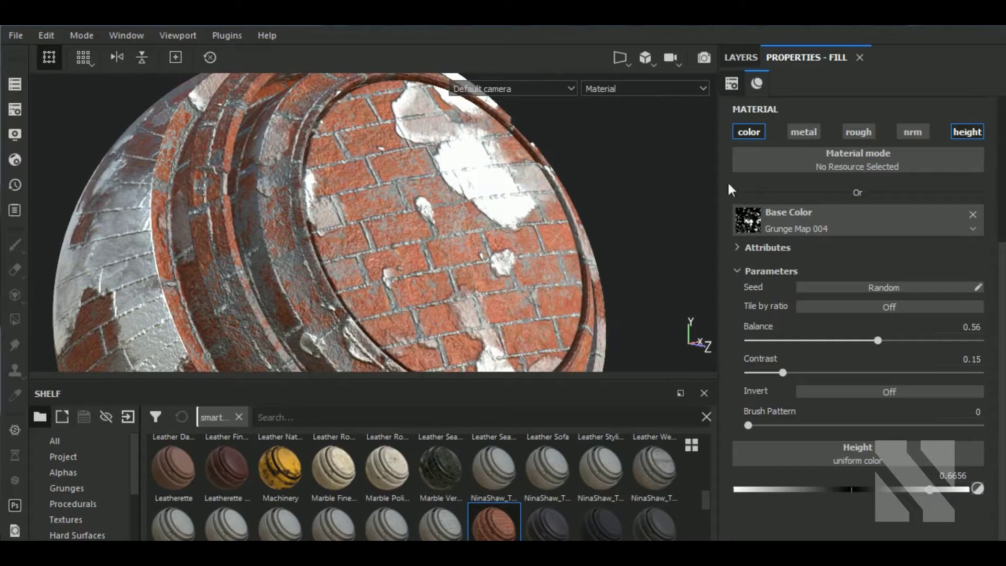
Set the Grunge Map 004 mask effect to Balance 0.62 and Contrast 0.8
left_click(740, 57)
left_click(815, 147)
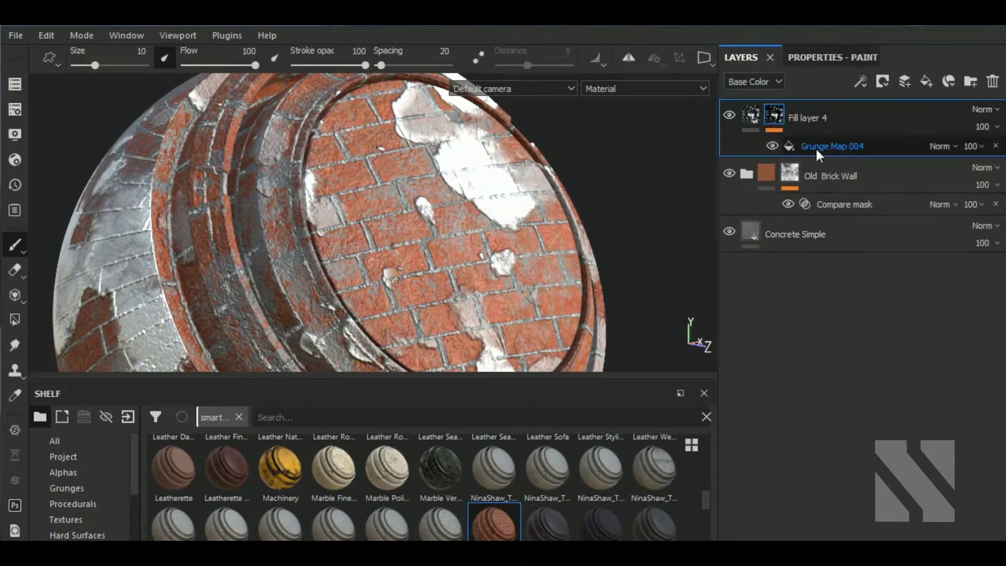
left_click(816, 147)
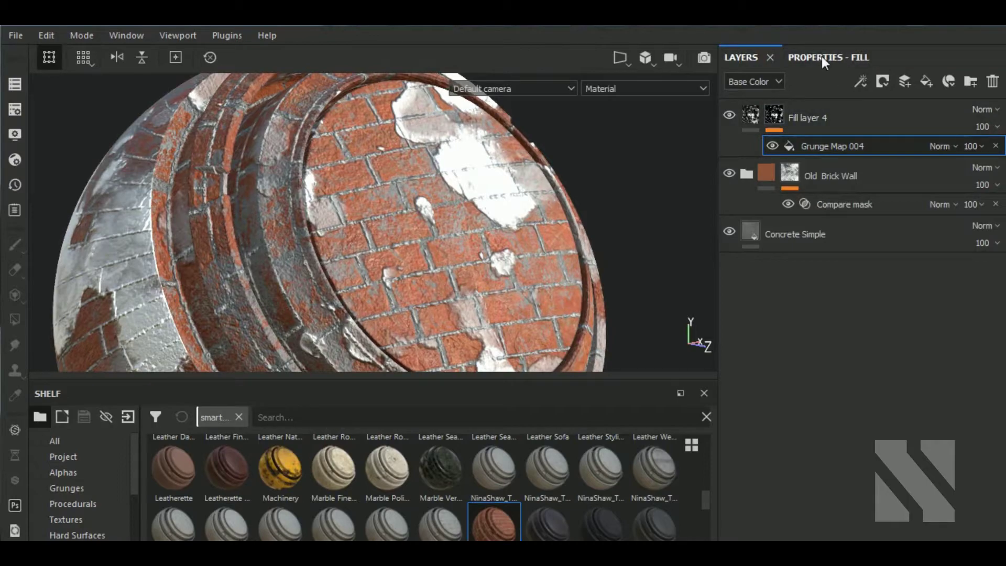
left_click(821, 56)
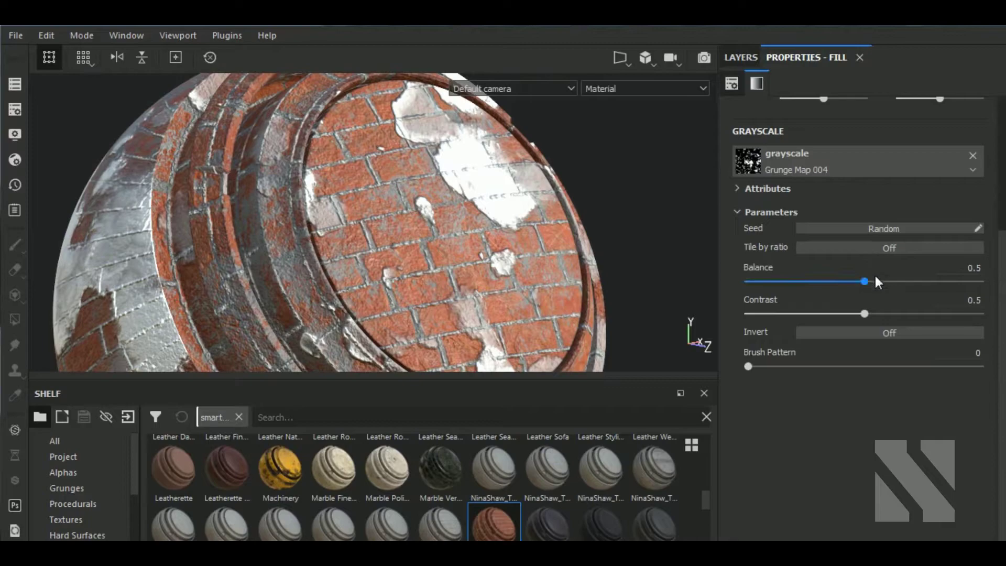
mouse_move(868, 283)
left_mouse_down()
mouse_move(891, 282)
mouse_move(947, 315)
mouse_move(933, 314)
left_mouse_up()
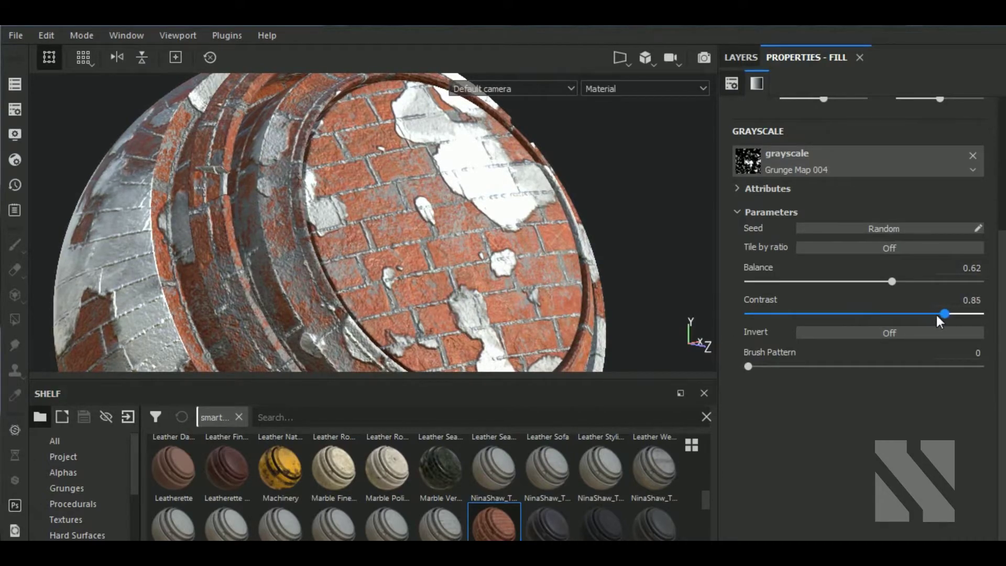
left_click_drag(542, 290, 471, 294, "alt")
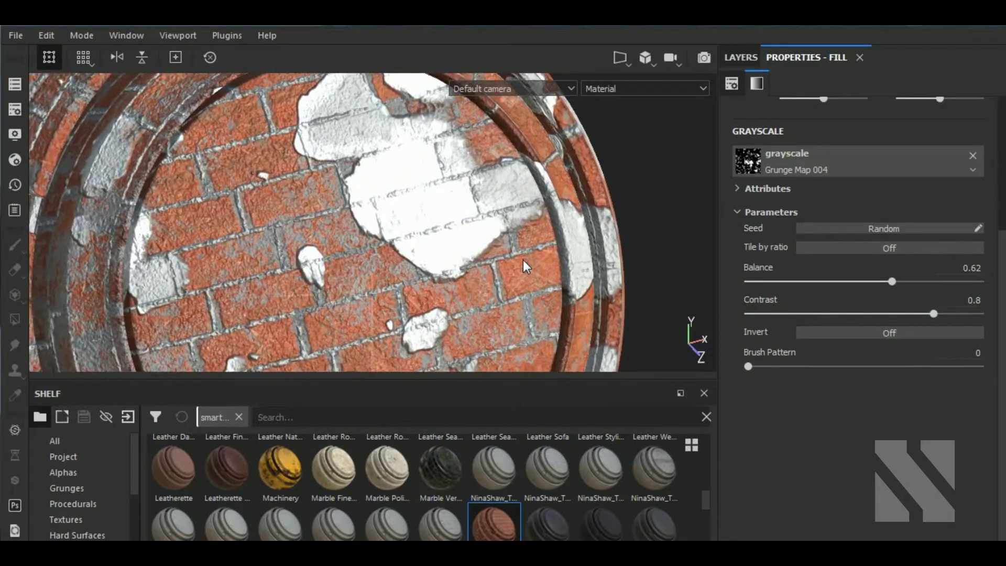
scroll(523, 260, "down", 3)
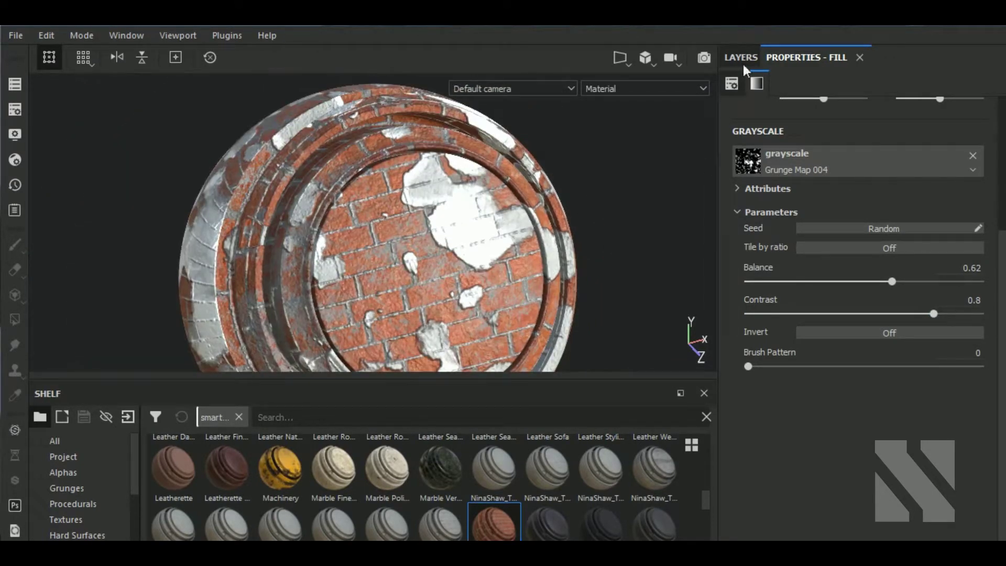
Add a Histogram Scan filter effect to the Concrete Simple layer
left_click(743, 61)
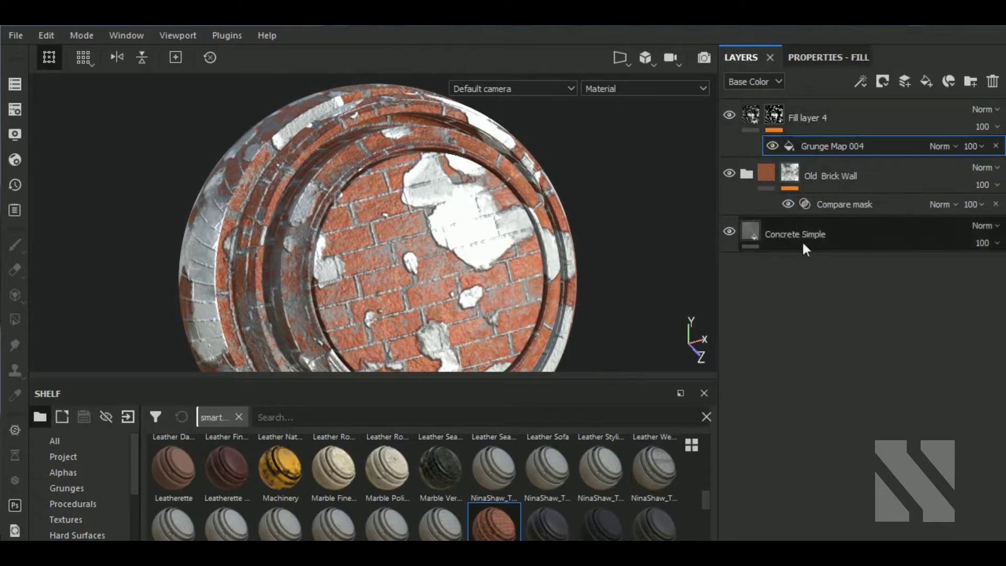
left_click(744, 227)
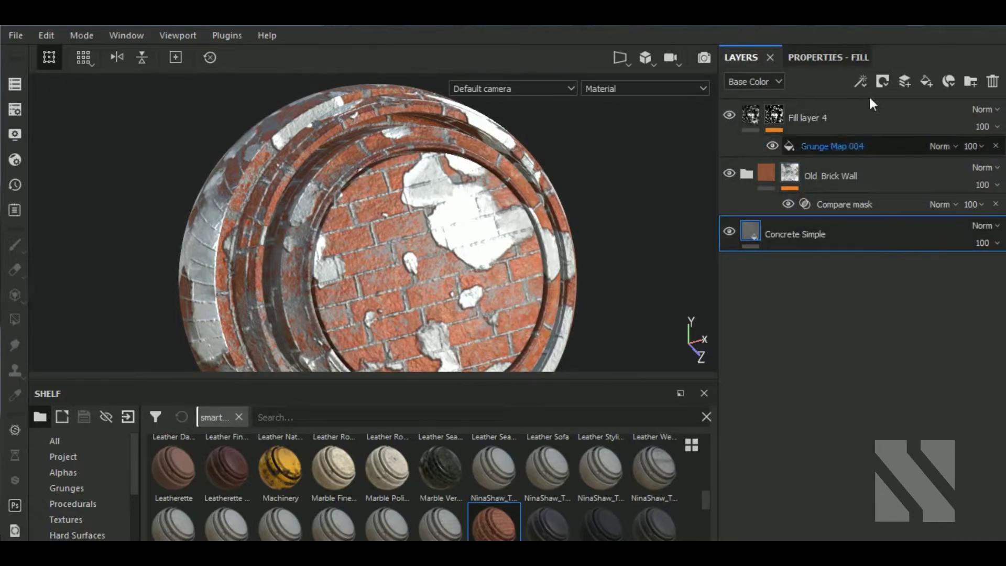
left_click(860, 81)
left_click(893, 197)
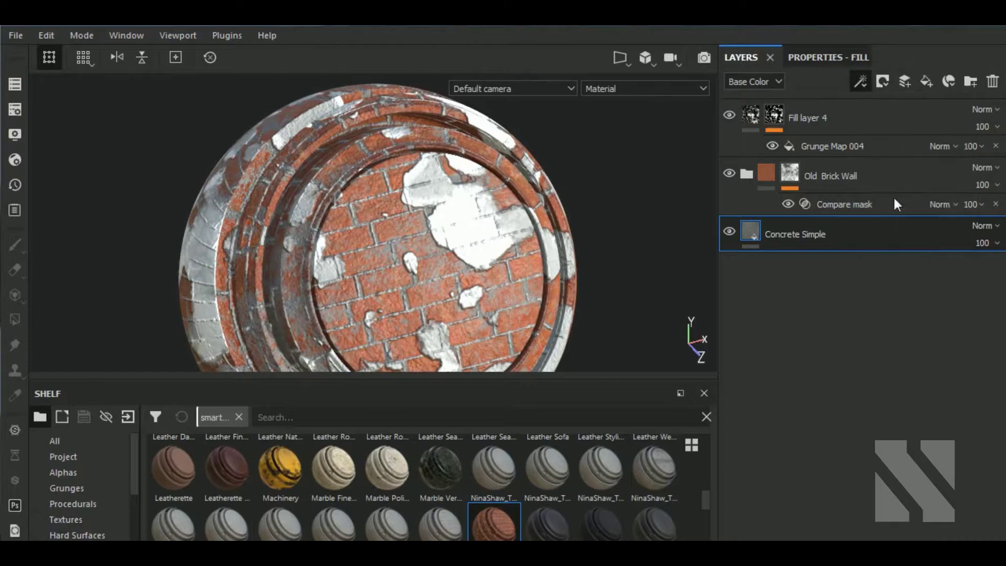
left_click(827, 59)
left_click(876, 134)
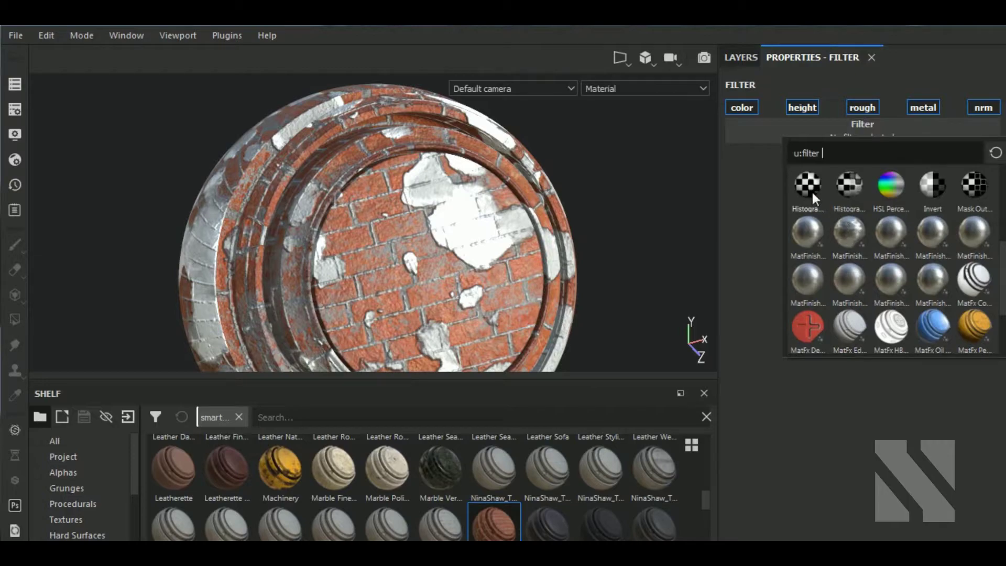
left_click(812, 190)
Set the Histogram Scan Position to 0.53 and Contrast to 0.32
scroll(485, 292, "up", 1)
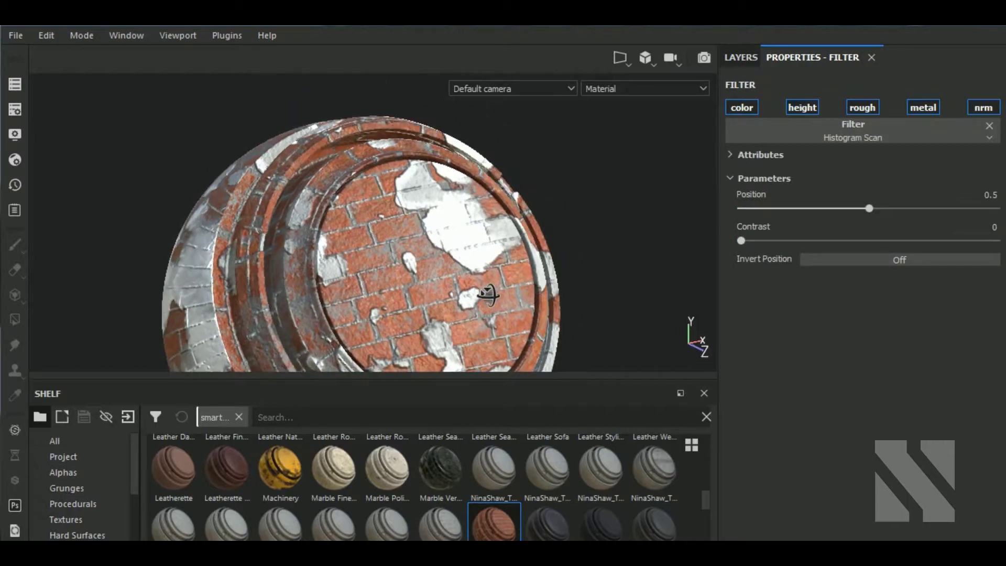
scroll(433, 304, "up", 2)
scroll(432, 304, "up", 2)
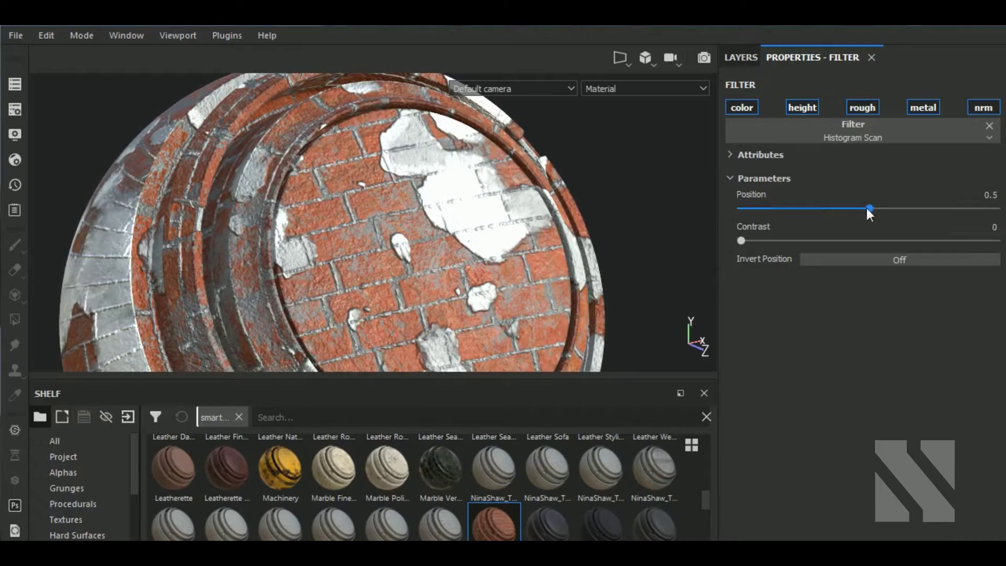
left_click_drag(868, 208, 876, 208)
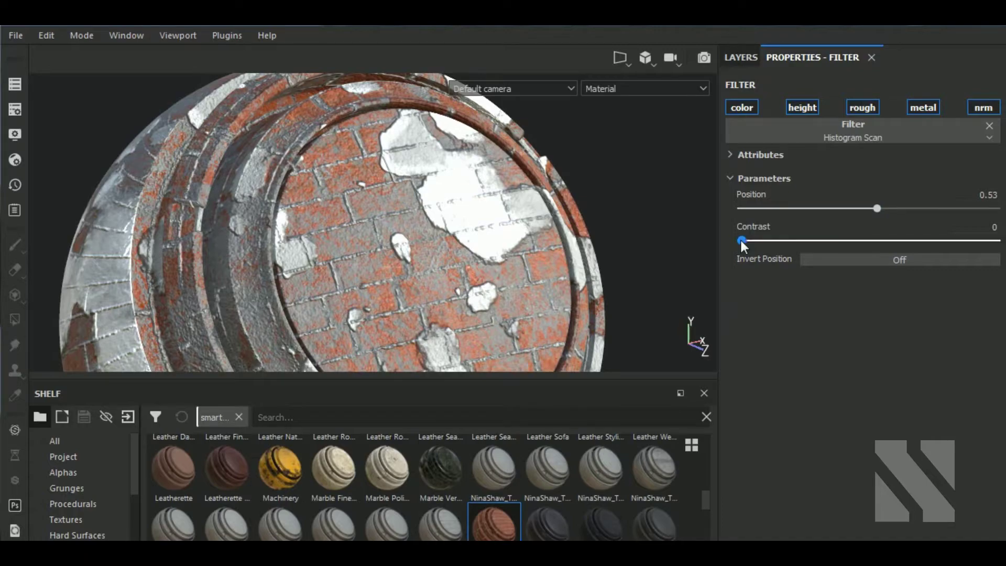
left_click_drag(740, 242, 822, 242)
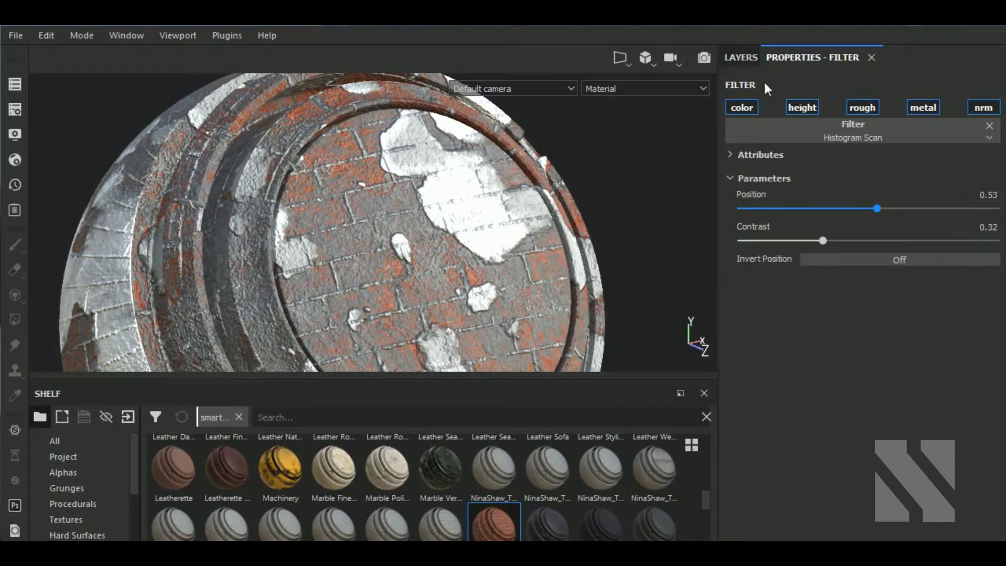
left_click(744, 57)
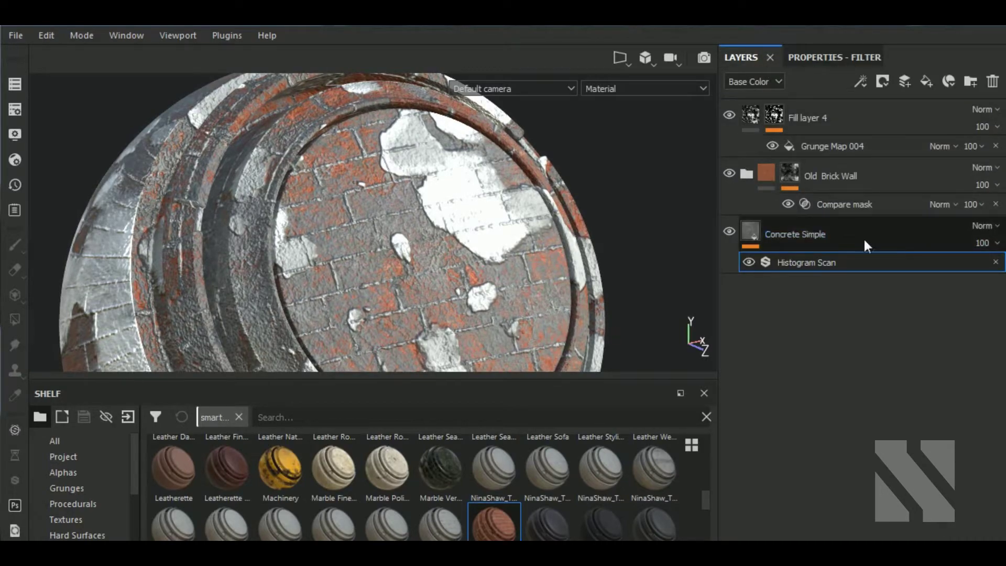
Add a Blur filter to Concrete Simple with Blur Intensity 0.34
left_click(859, 83)
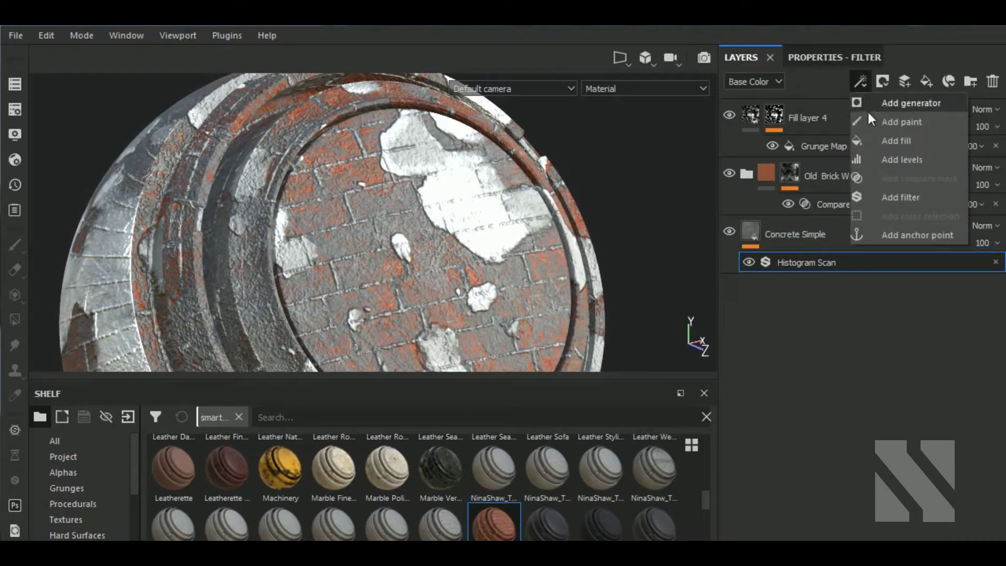
left_click(890, 196)
left_click(840, 58)
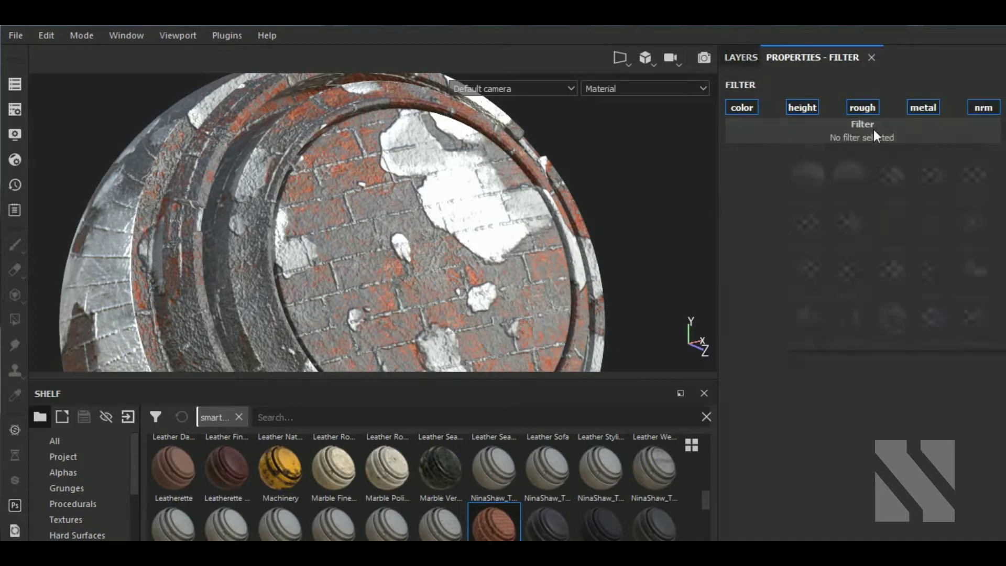
left_click(931, 187)
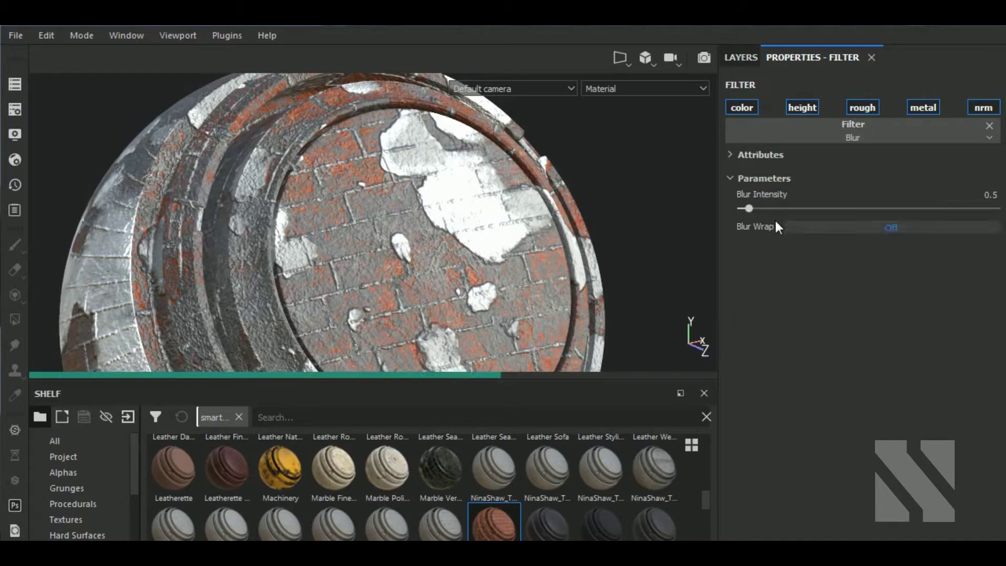
left_click(745, 208)
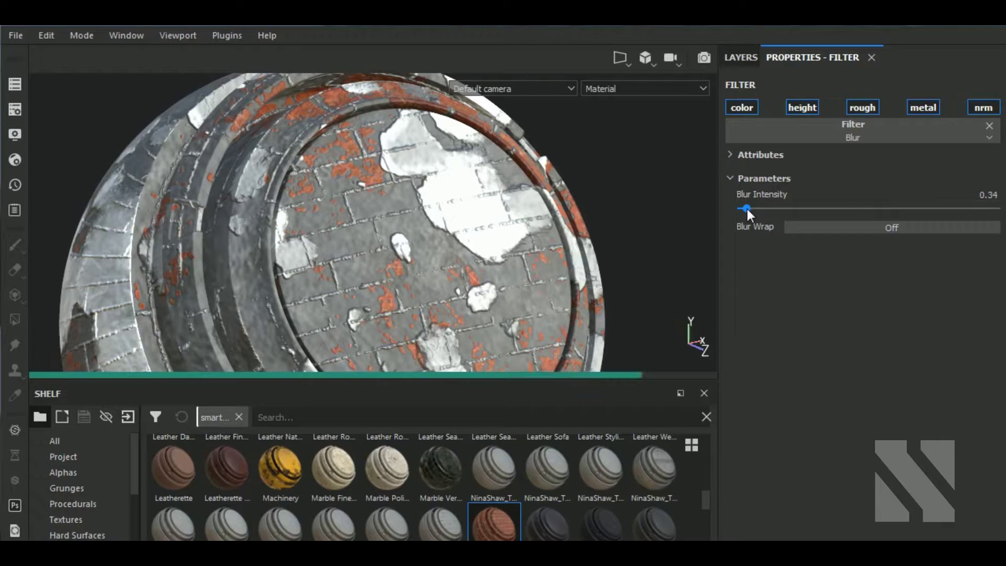
left_click_drag(534, 275, 494, 265, "alt")
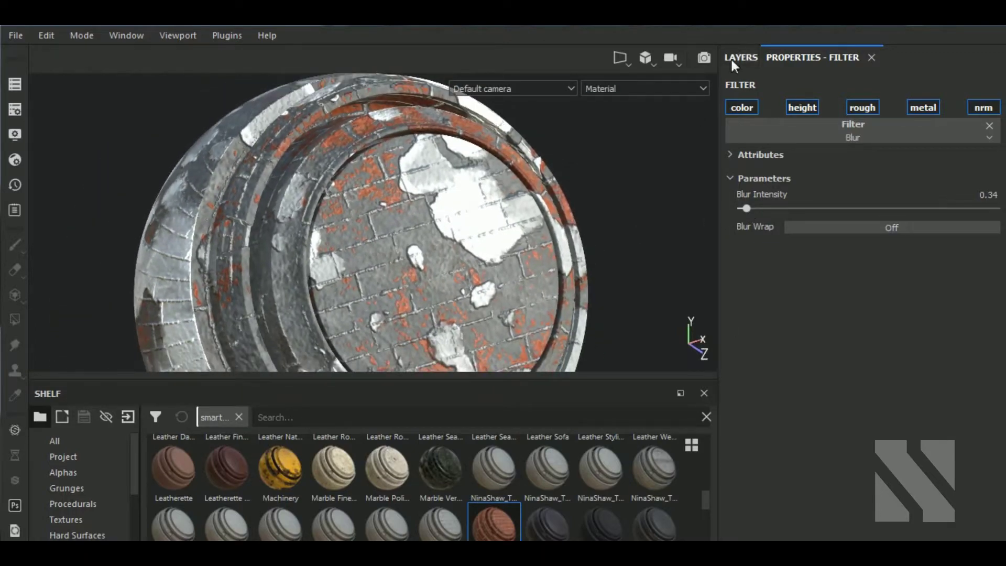
left_click(740, 57)
Look over Fill layer 4's settings while orbiting and zooming the model
left_click(749, 117)
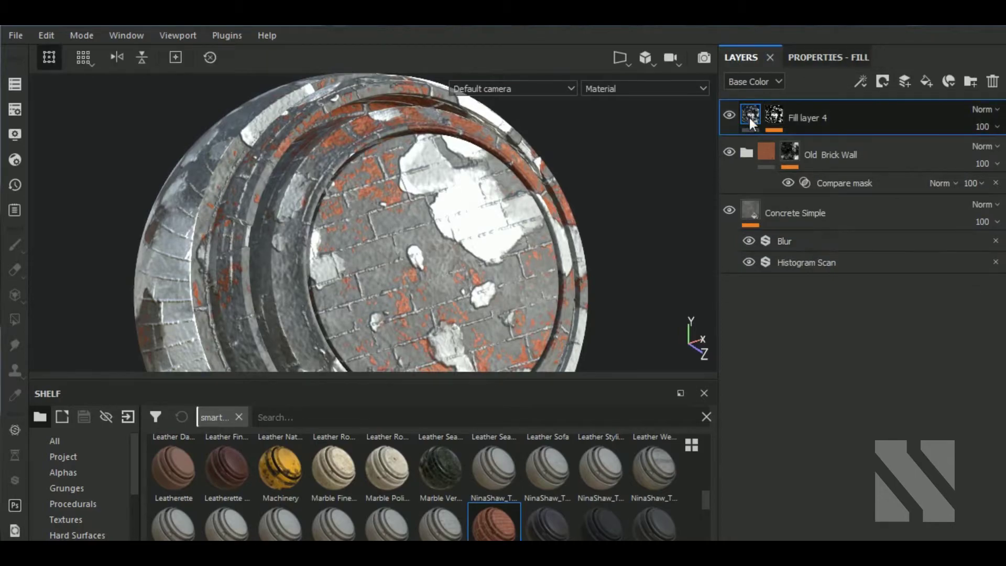
left_click(832, 59)
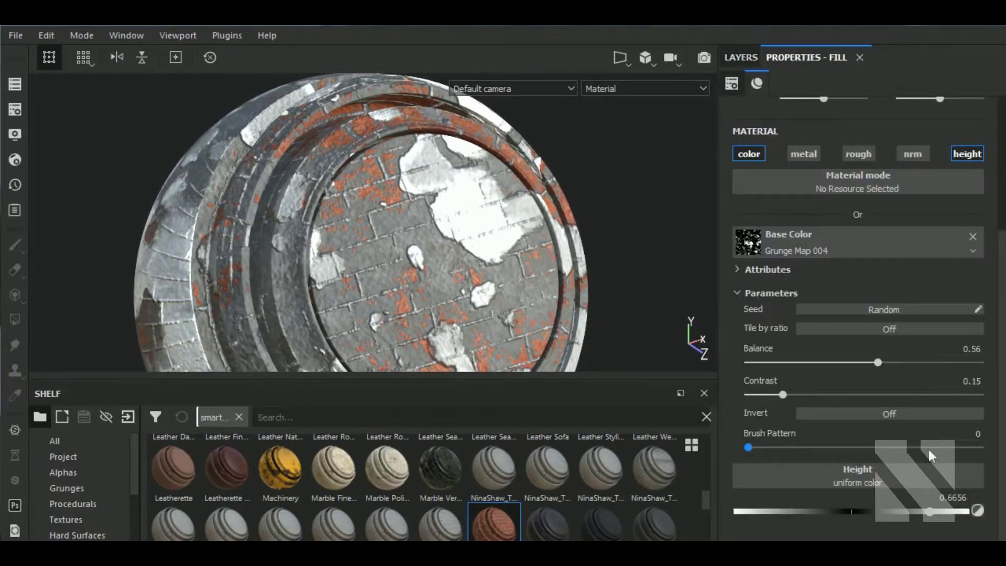
left_click_drag(474, 279, 508, 261, "alt")
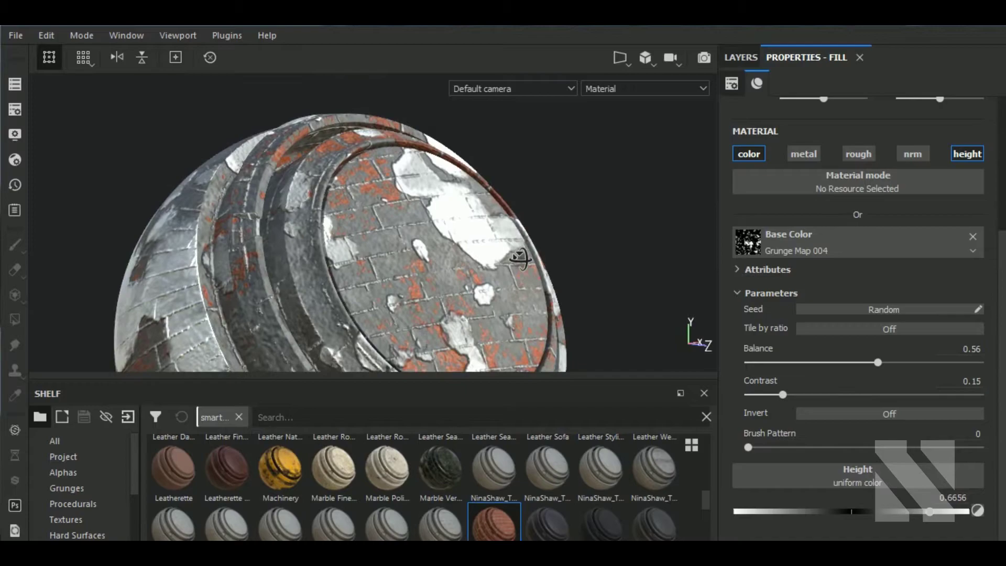
scroll(500, 257, "up", 3)
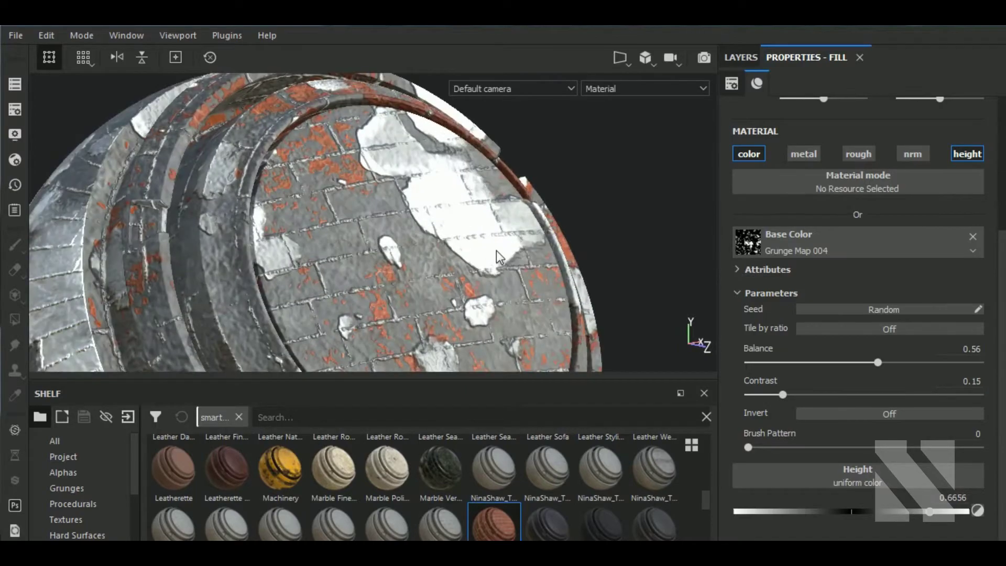
scroll(498, 256, "down", 3)
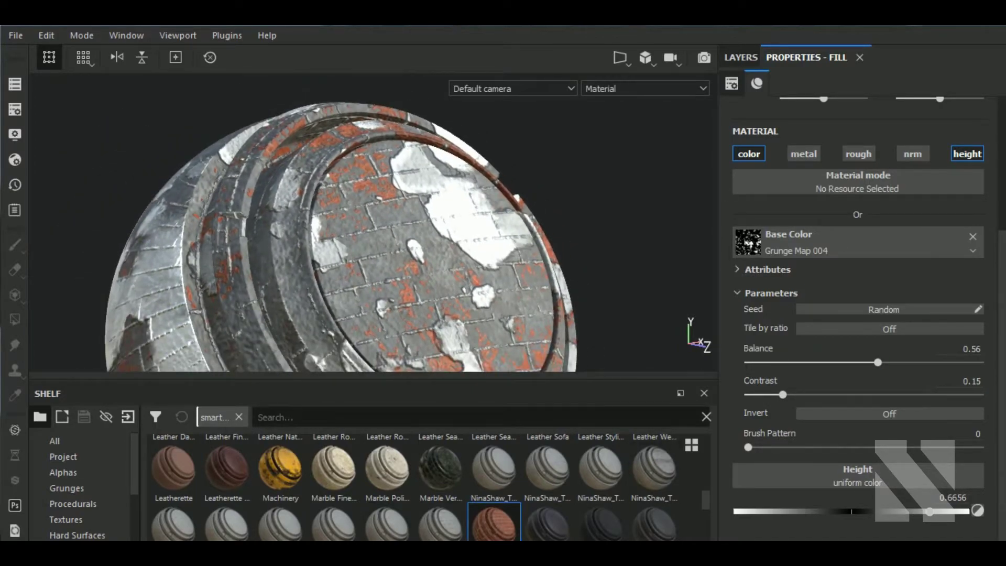
left_click(748, 58)
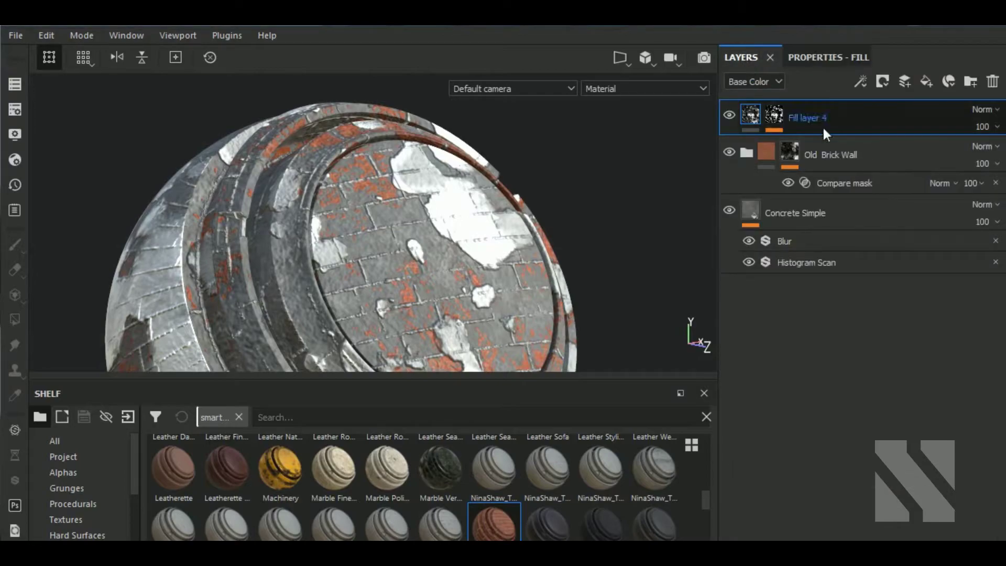
Retune the Grunge Map 004 mask to Contrast 0.66 and Balance 0.53
left_click(834, 180)
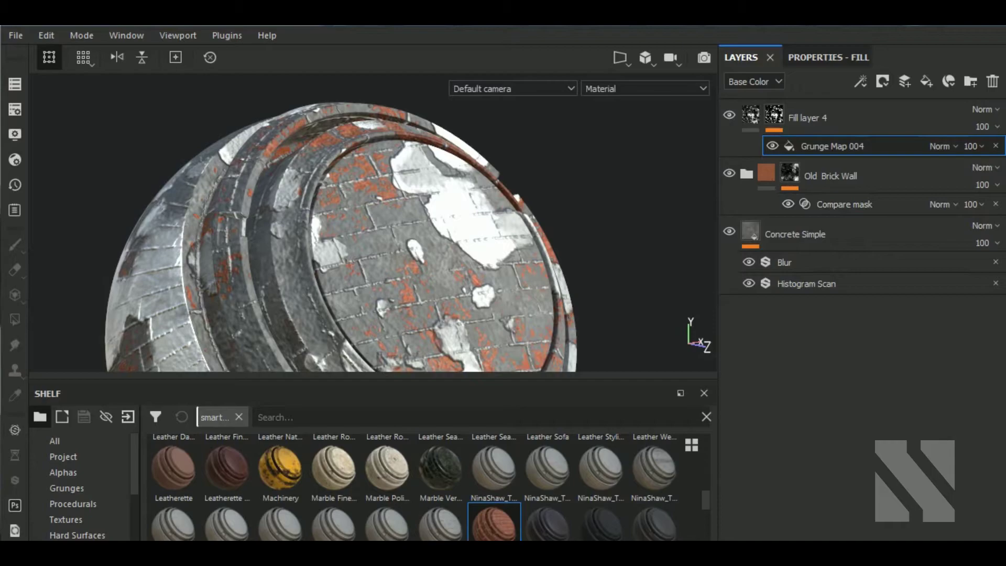
left_click_drag(472, 262, 545, 314, "alt")
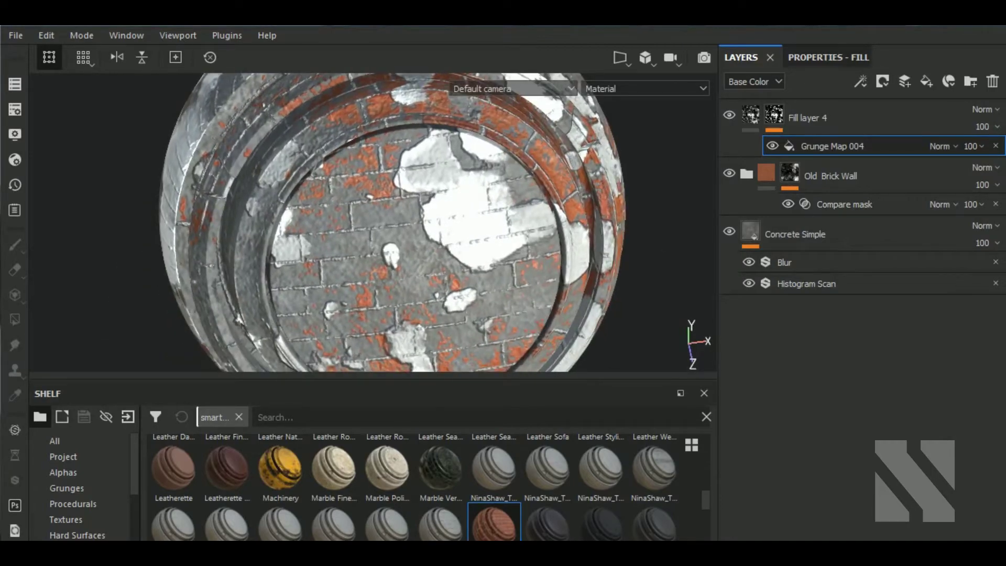
left_click(773, 145)
left_click(833, 59)
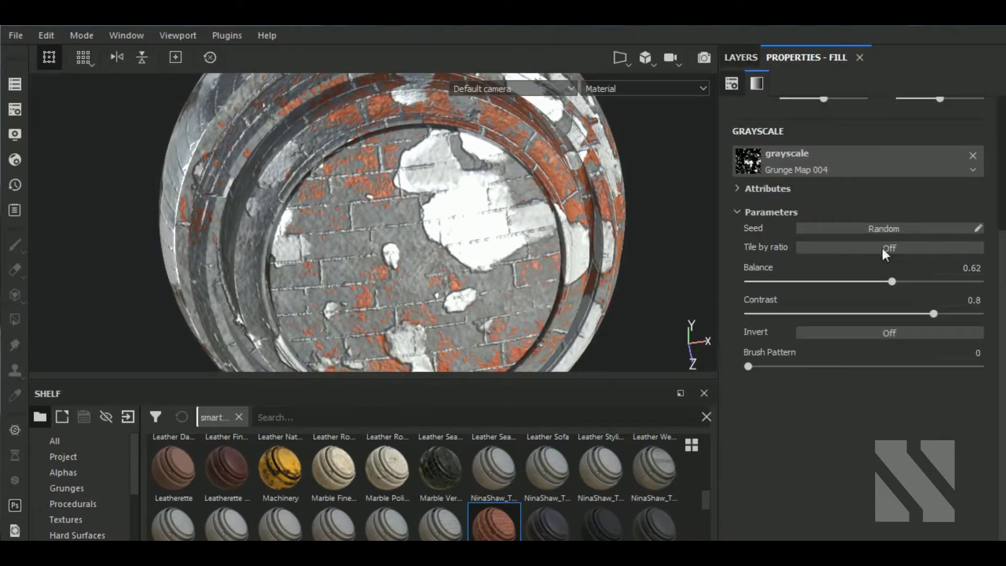
left_click(915, 314)
mouse_move(915, 314)
left_mouse_down()
mouse_move(975, 313)
mouse_move(900, 313)
mouse_move(857, 281)
mouse_move(870, 280)
left_mouse_up()
left_click_drag(532, 212, 540, 202, "alt")
Select the Histogram Scan filter and zoom in on the model
left_click(744, 59)
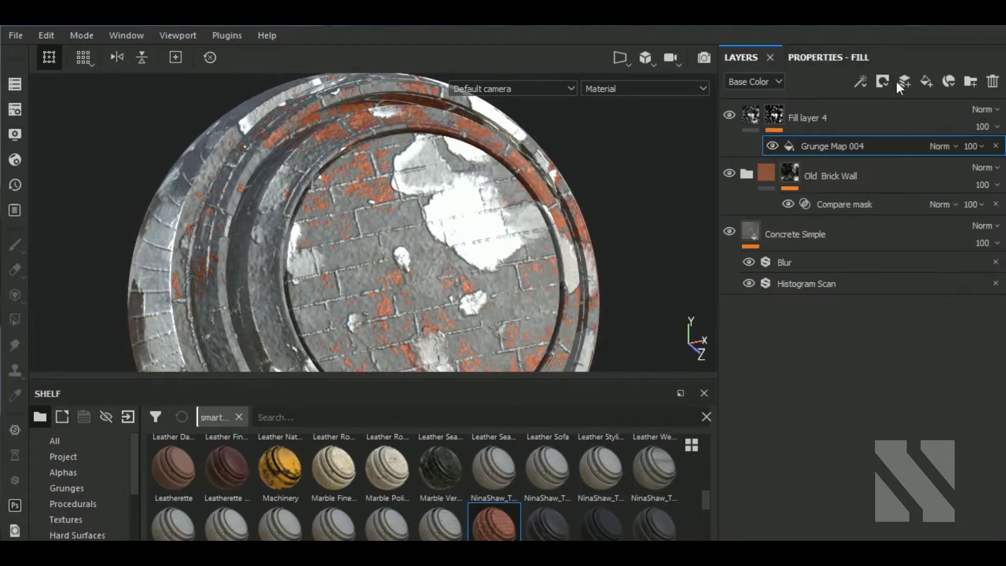
left_click(813, 284)
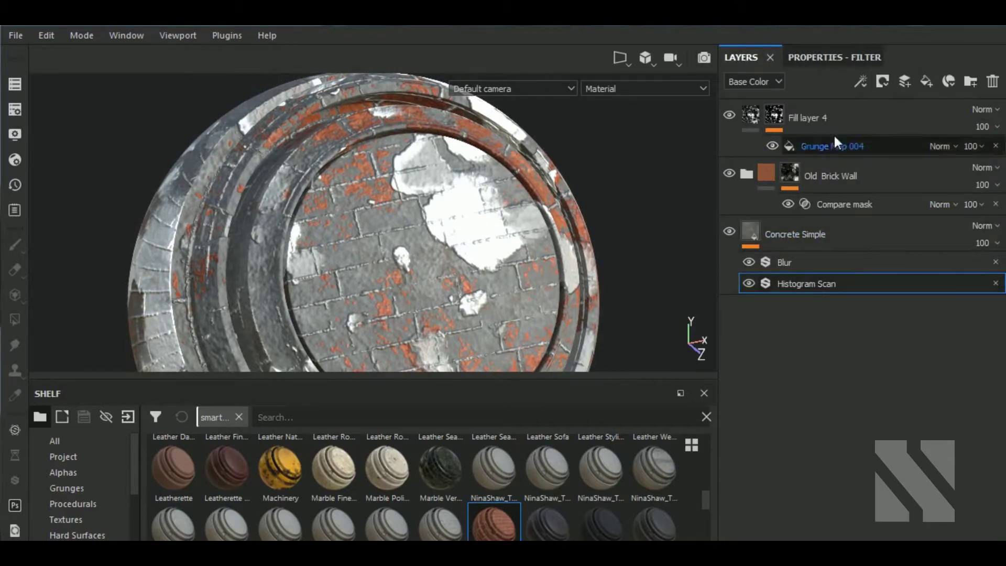
left_click_drag(534, 267, 556, 264, "alt")
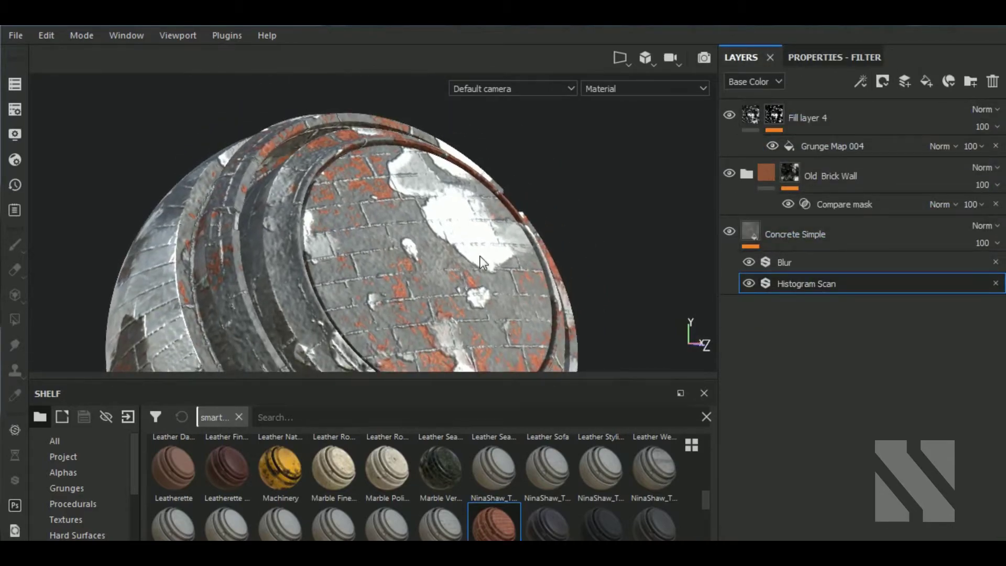
scroll(470, 255, "up", 3)
scroll(470, 256, "up", 2)
scroll(471, 255, "up", 2)
Orbit close to the bricks, rotate the lighting, and select Fill layer 4
left_click_drag(471, 256, 668, 207, "alt")
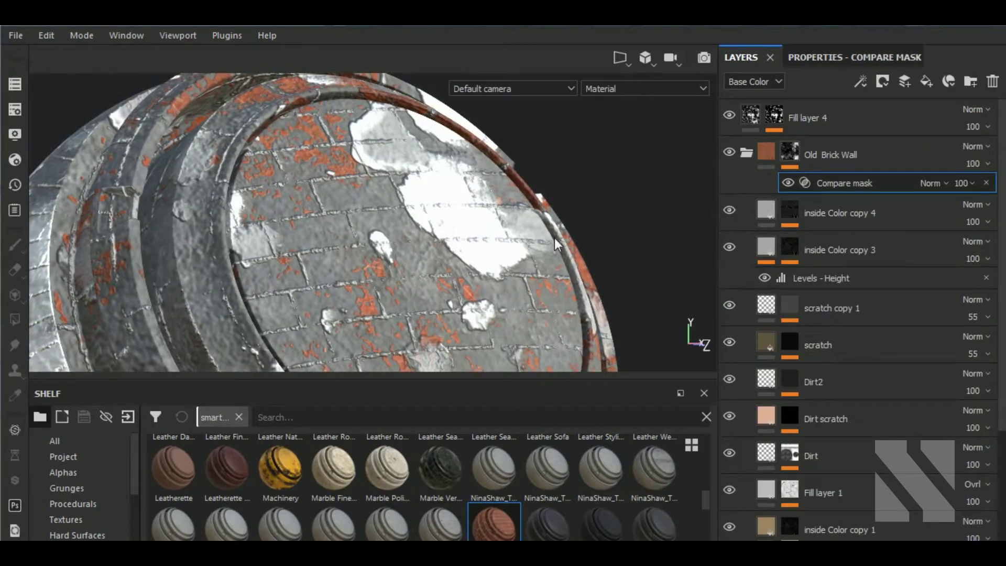
mouse_move(556, 244)
left_mouse_down("alt")
mouse_move(532, 288)
mouse_move(431, 266)
left_mouse_up("alt")
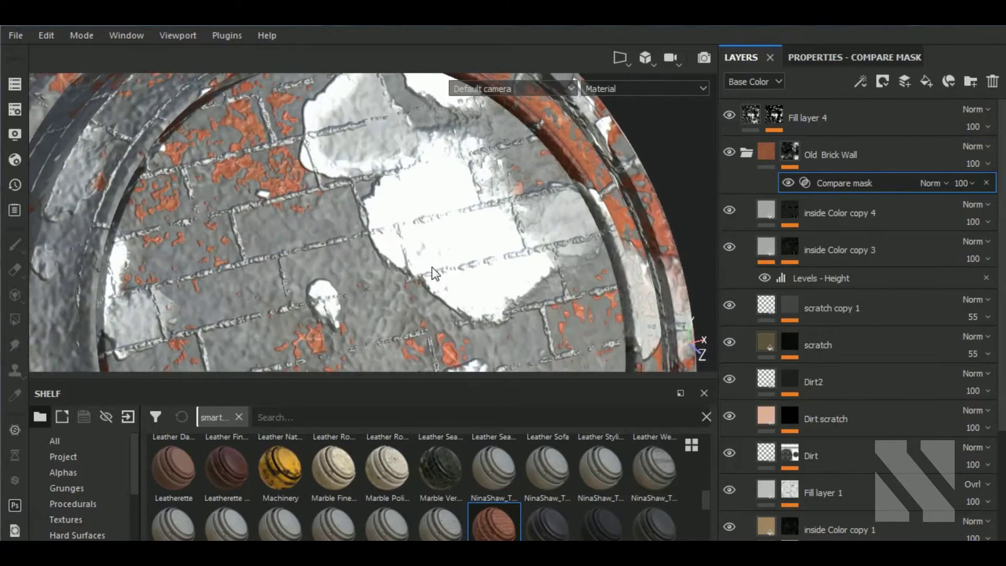
scroll(431, 267, "down", 3)
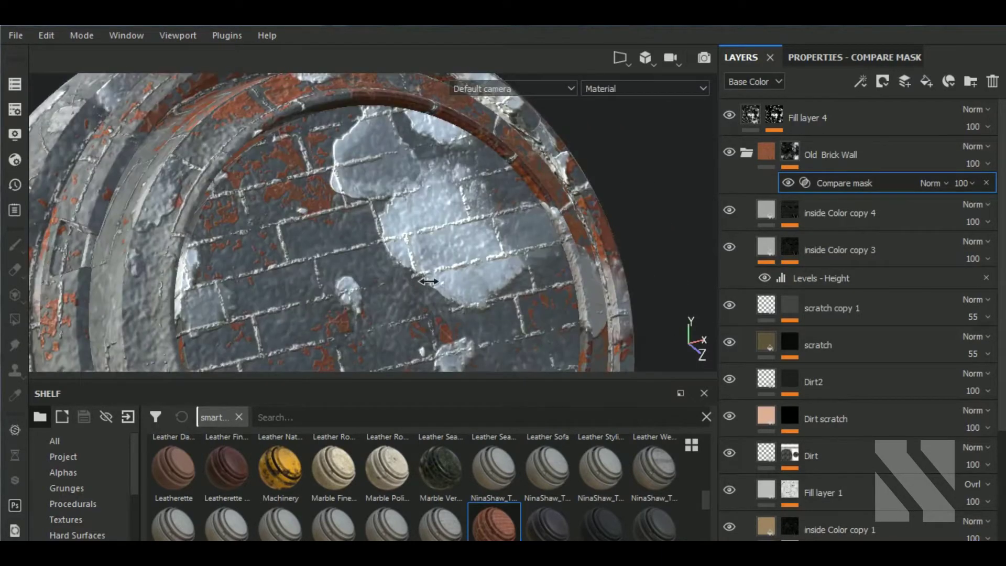
right_click_drag(428, 282, 504, 267, "shift")
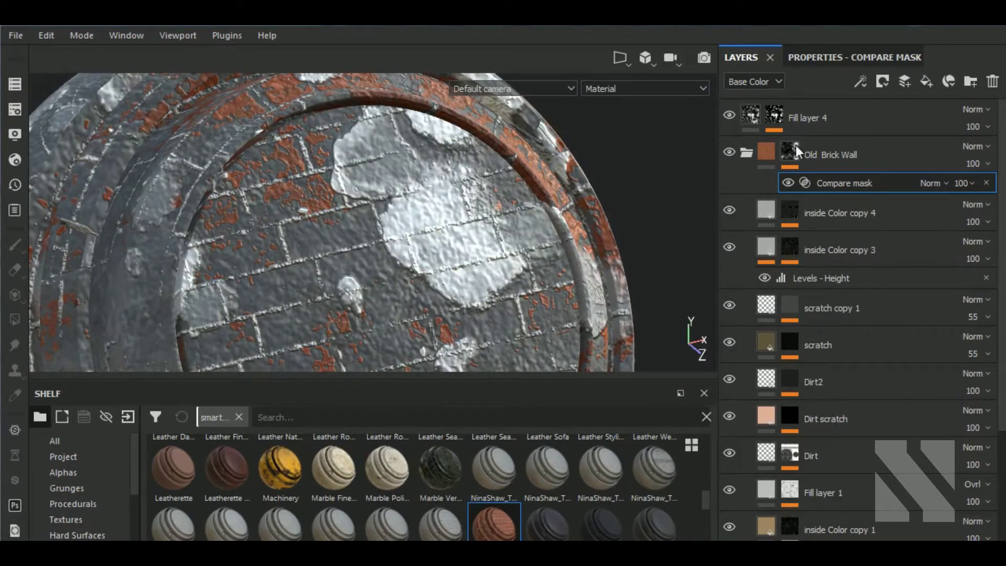
left_click(751, 116)
Add a roughness channel to the white plaster fill and set Roughness to 0.7592
left_click(819, 57)
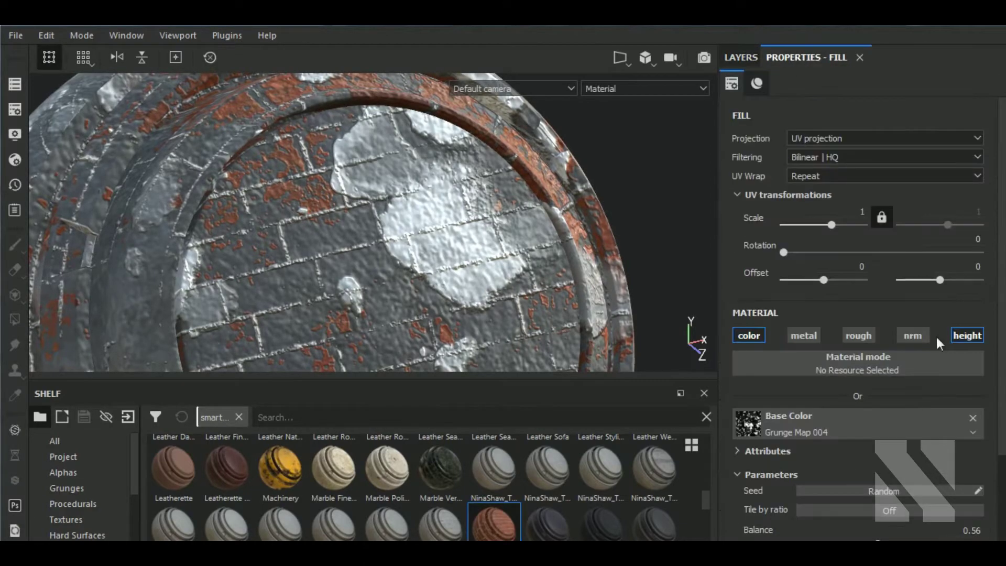
scroll(871, 451, "down", 3)
scroll(871, 453, "down", 2)
scroll(872, 455, "down", 3)
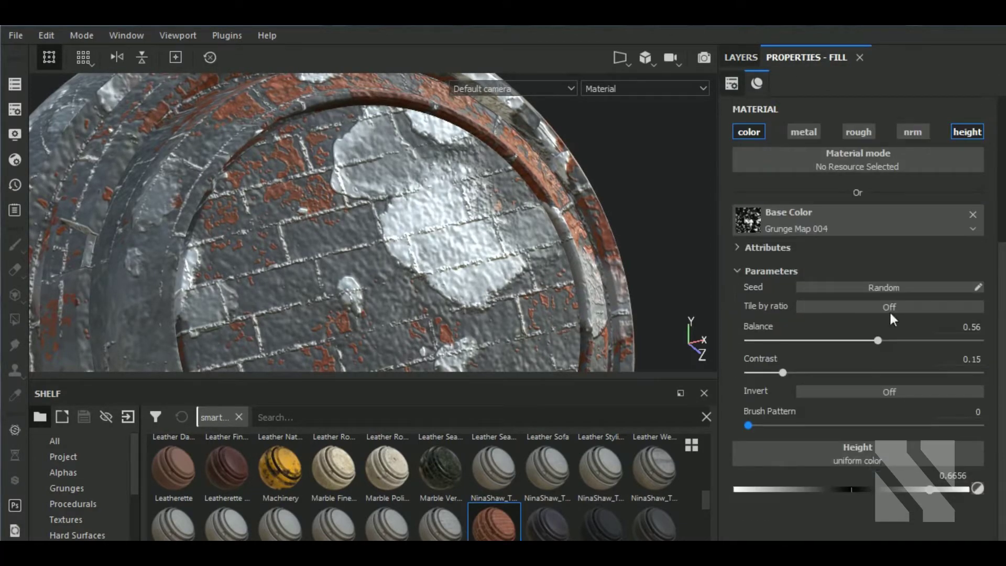
left_click(858, 132)
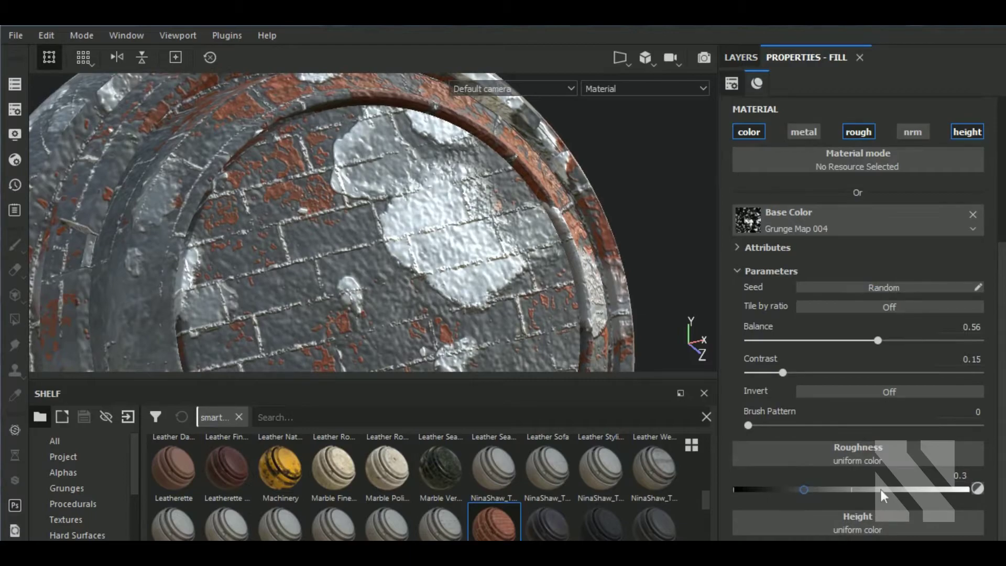
left_click_drag(881, 489, 912, 489)
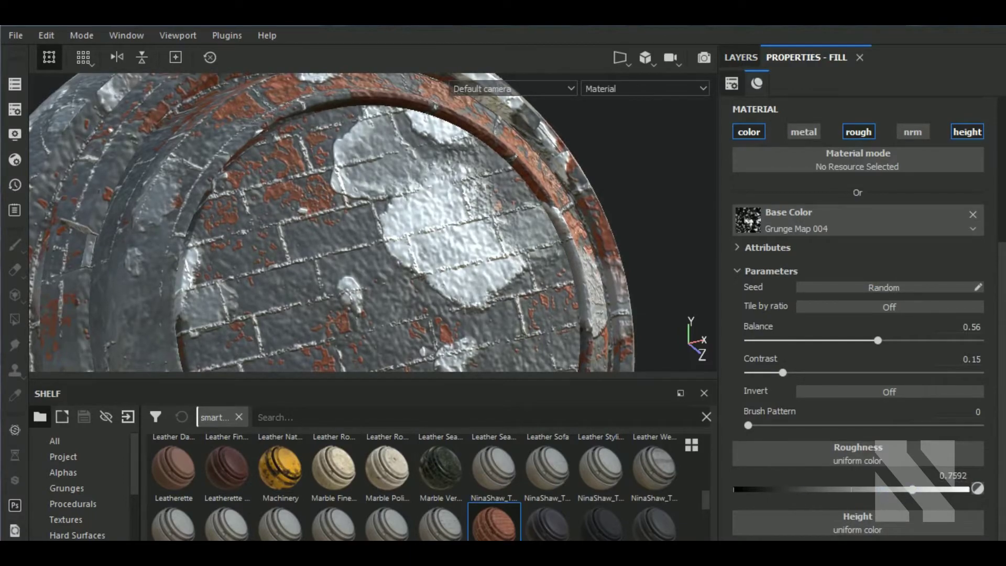
left_click_drag(550, 220, 576, 223, "alt")
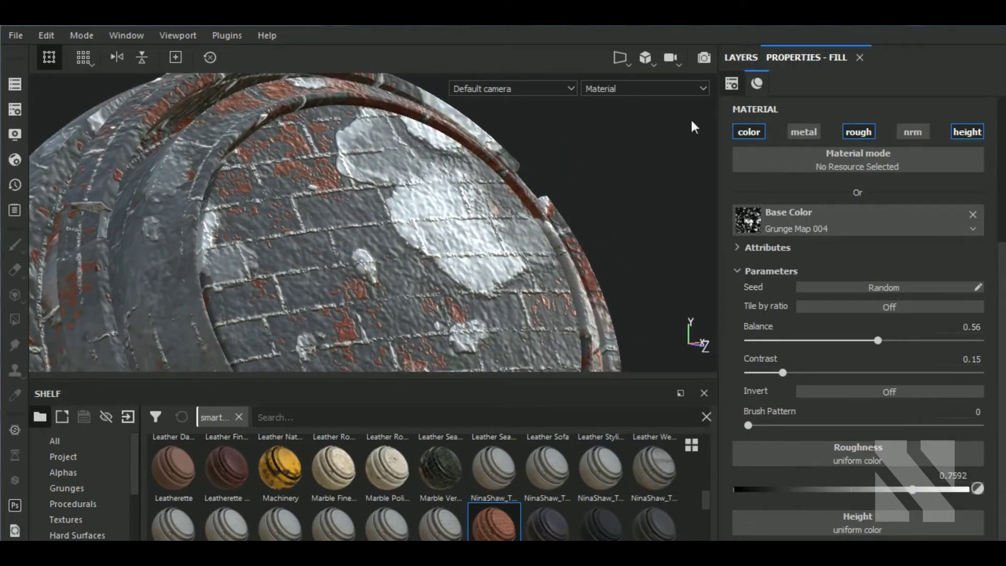
right_click_drag(497, 272, 466, 277, "shift")
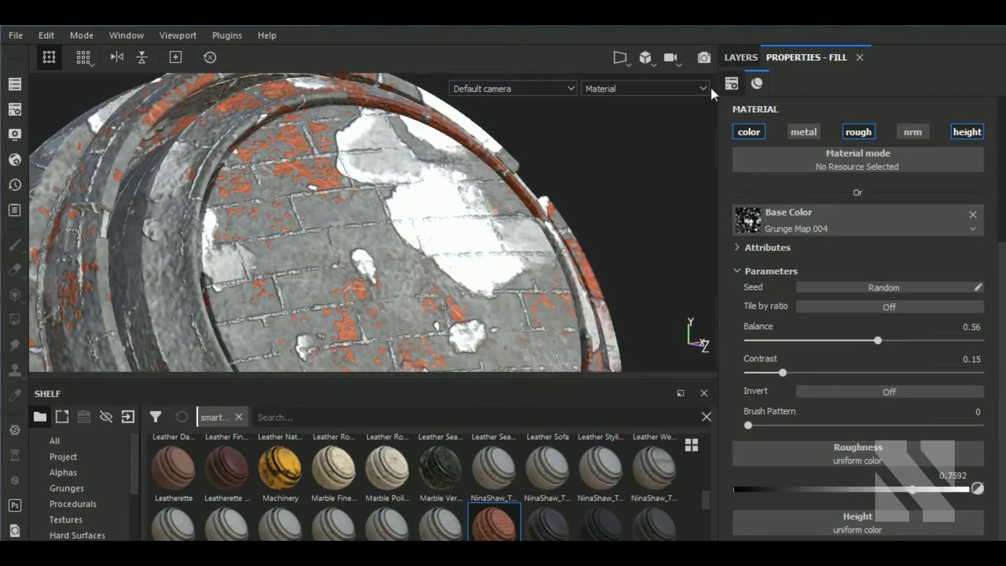
Select the Old Brick Wall's compare mask and show its settings
left_click(740, 59)
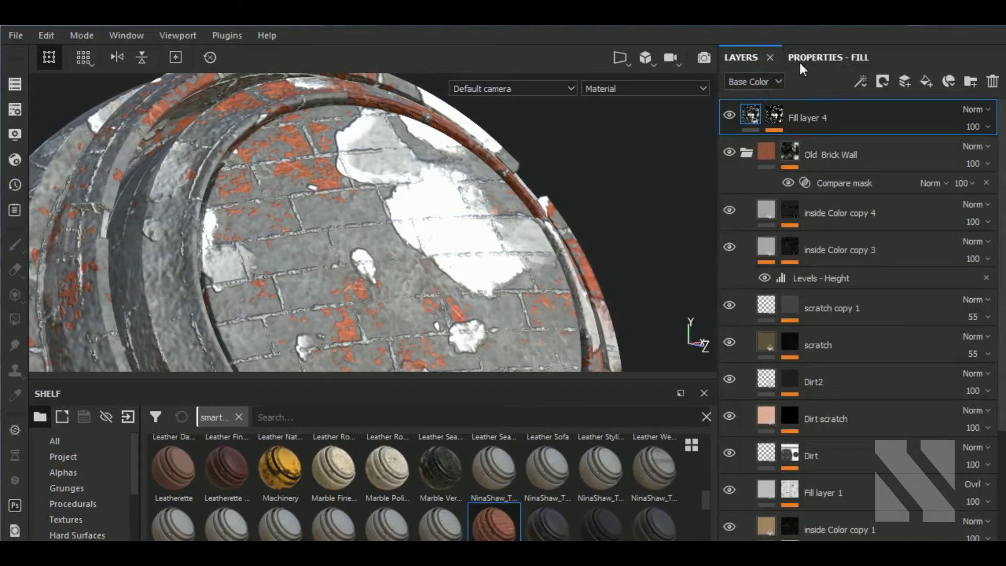
left_click(815, 58)
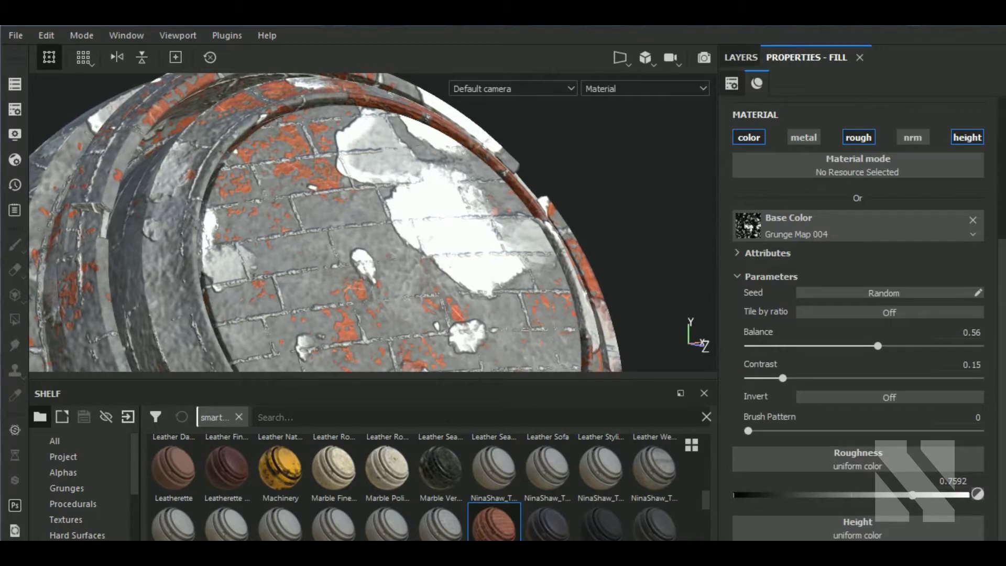
left_click(739, 58)
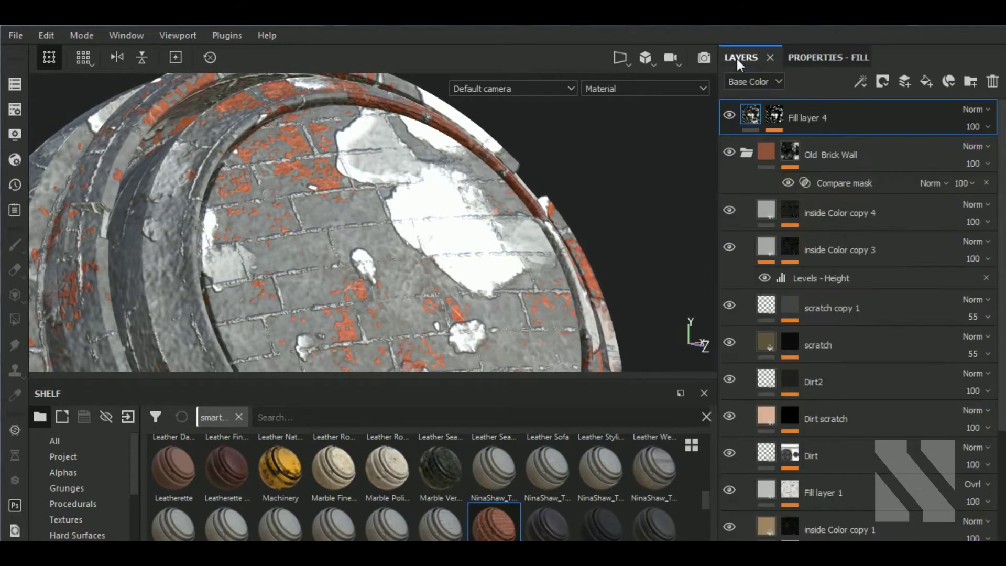
left_click(817, 179)
left_click(835, 58)
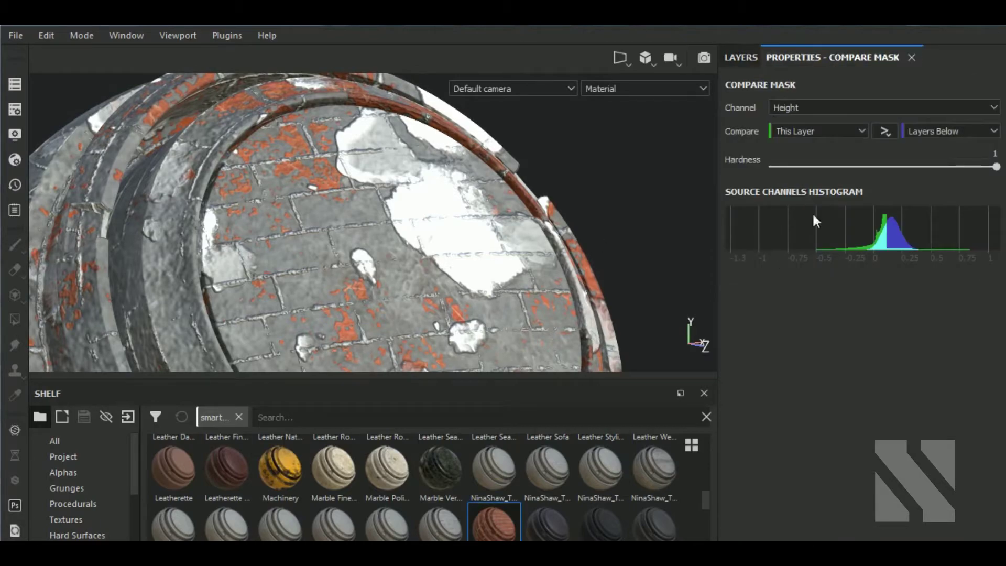
Switch the compare operator to within tolerance, set Tolerance 0.05, and test Hardness values
left_click(884, 131)
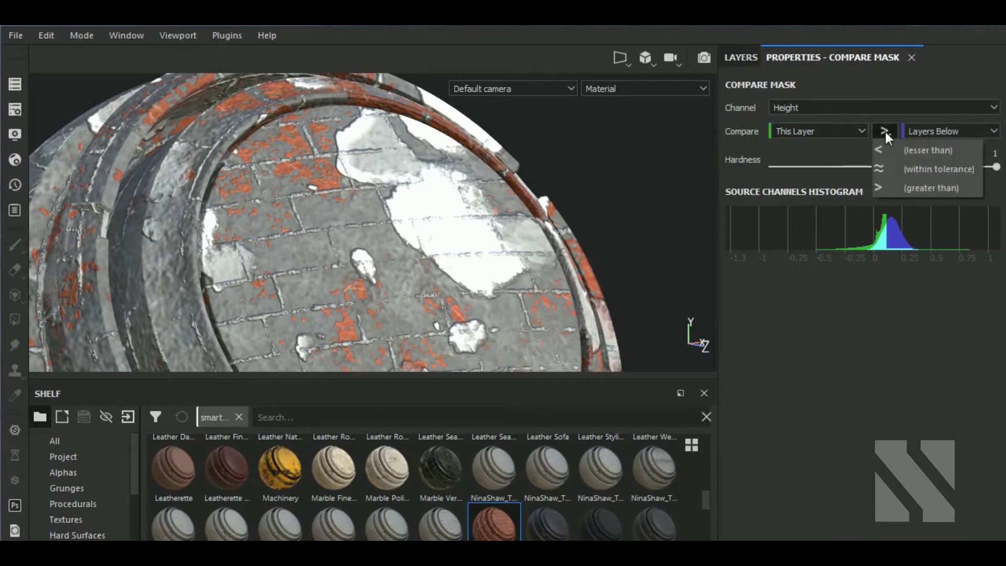
left_click(923, 172)
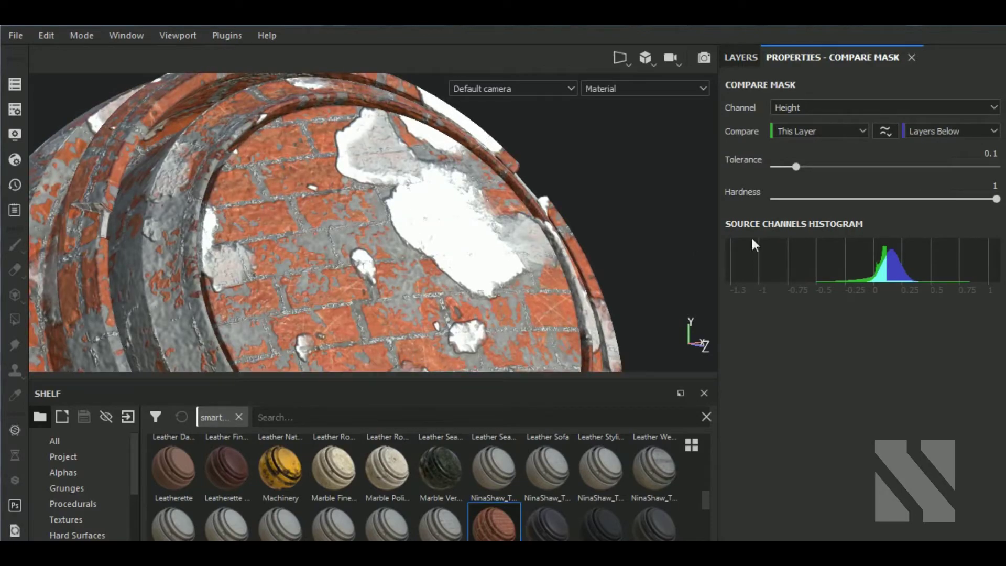
left_click_drag(792, 168, 785, 169)
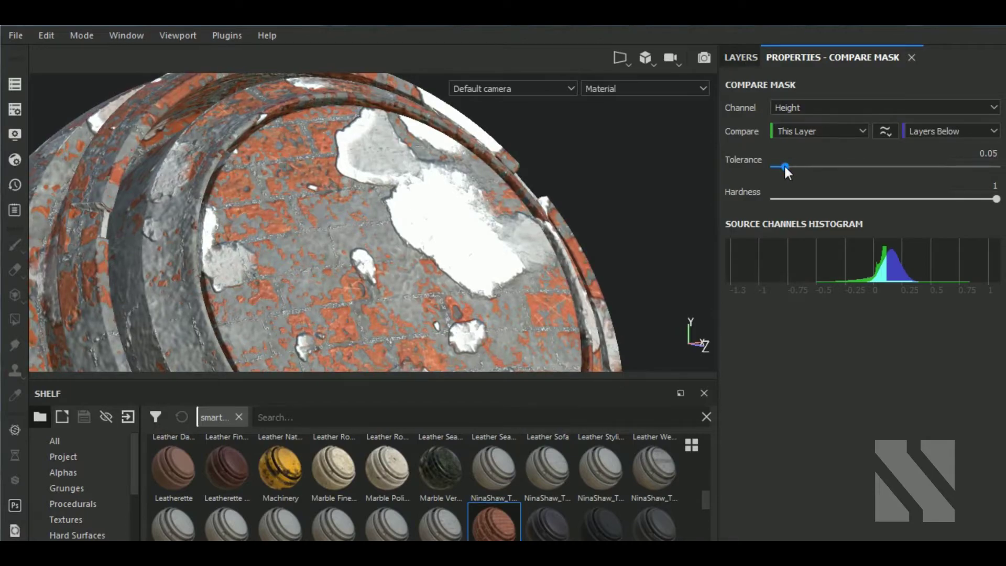
left_click(919, 198)
mouse_move(919, 198)
left_mouse_down()
mouse_move(875, 198)
mouse_move(997, 199)
left_mouse_up()
mouse_move(470, 239)
left_mouse_down("alt")
mouse_move(448, 270)
mouse_move(447, 252)
left_mouse_up("alt")
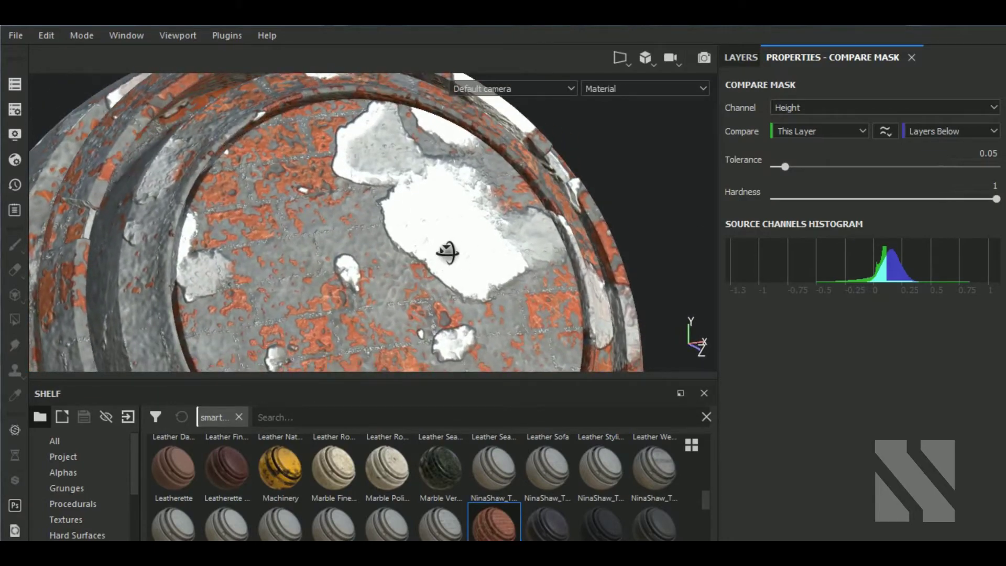
left_click(743, 62)
Collapse the Old Brick Wall group and view the concrete's Blur filter settings
left_click(752, 151)
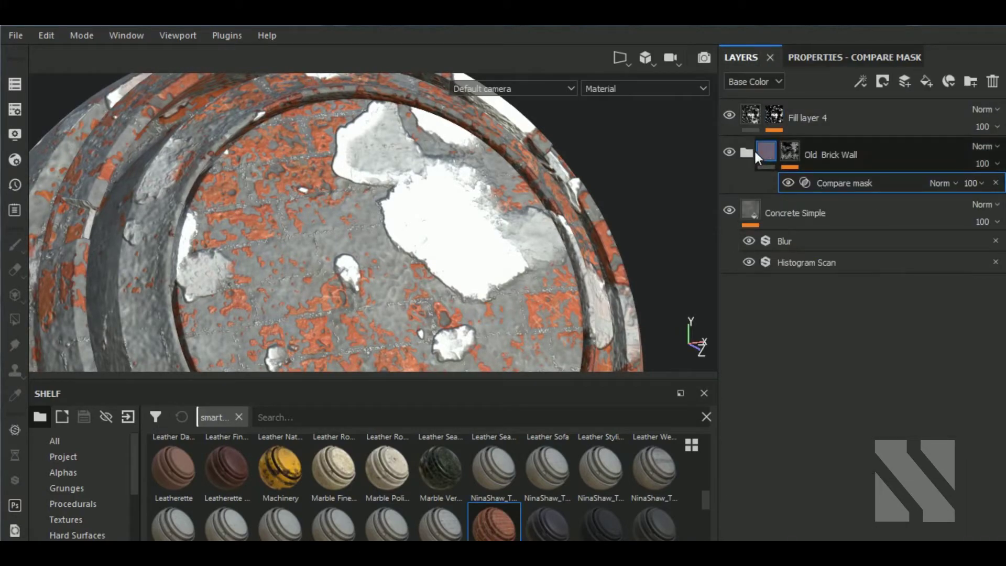
left_click(790, 242)
left_click(837, 57)
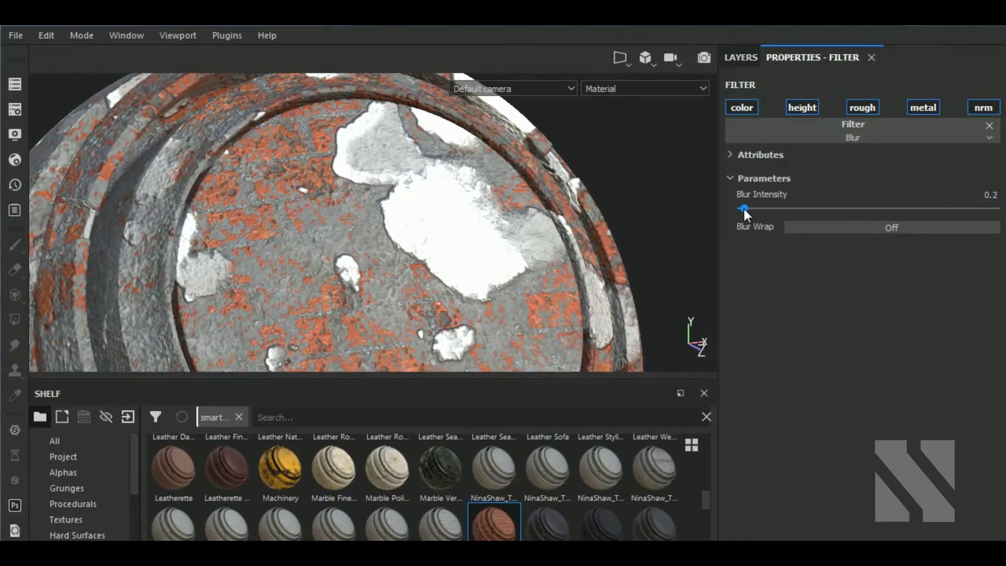
middle_click_drag(364, 243, 394, 227)
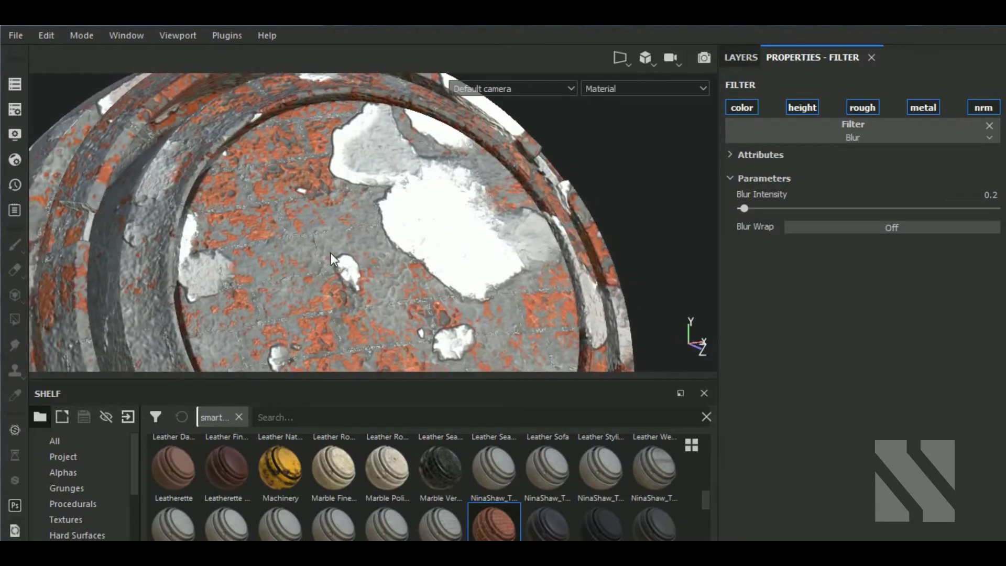
mouse_move(393, 227)
left_mouse_down("alt")
mouse_move(533, 236)
mouse_move(404, 233)
mouse_move(417, 281)
mouse_move(411, 225)
left_mouse_up("alt")
scroll(411, 228, "up", 3)
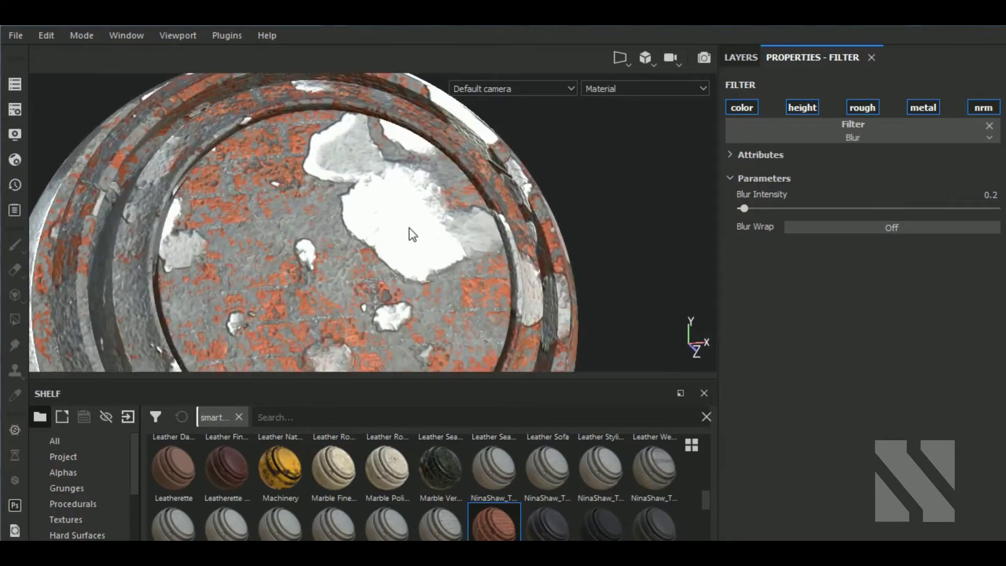
scroll(396, 235, "down", 2)
scroll(403, 246, "down", 3)
middle_click_drag(407, 252, 458, 243)
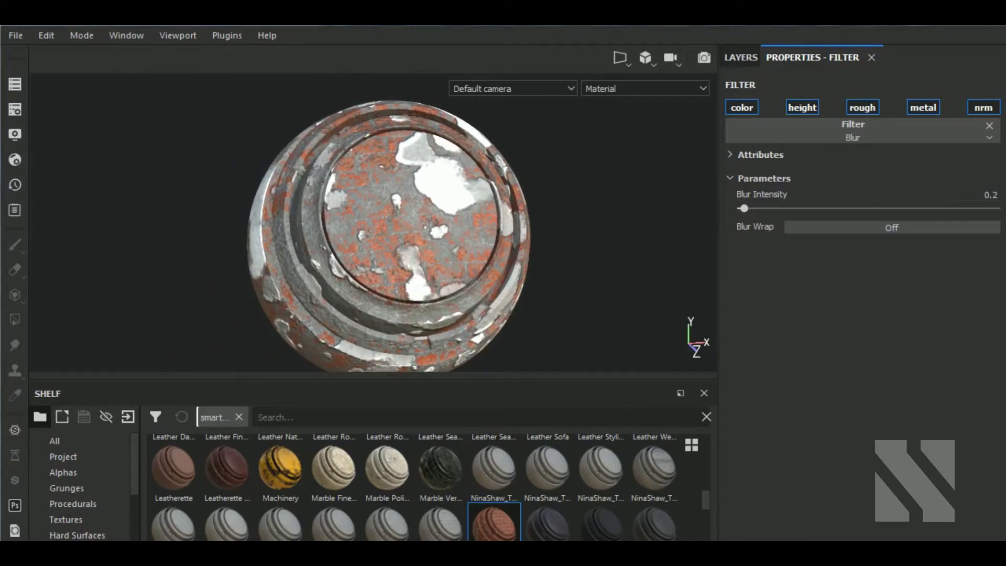
Select the Concrete Simple layer's Histogram Scan filter
left_click(739, 55)
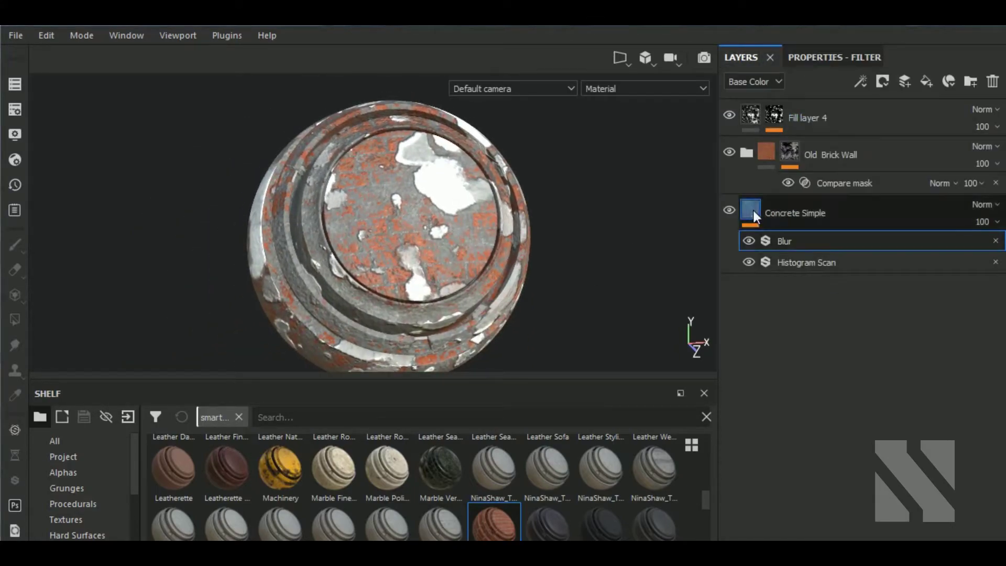
left_click(753, 209)
scroll(447, 228, "up", 1)
scroll(447, 228, "up", 2)
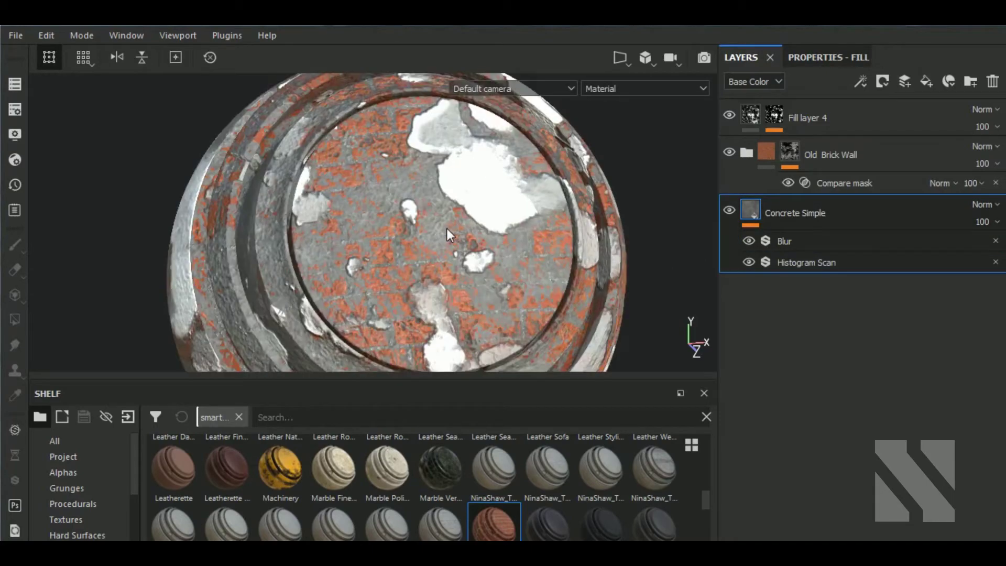
scroll(517, 231, "up", 2)
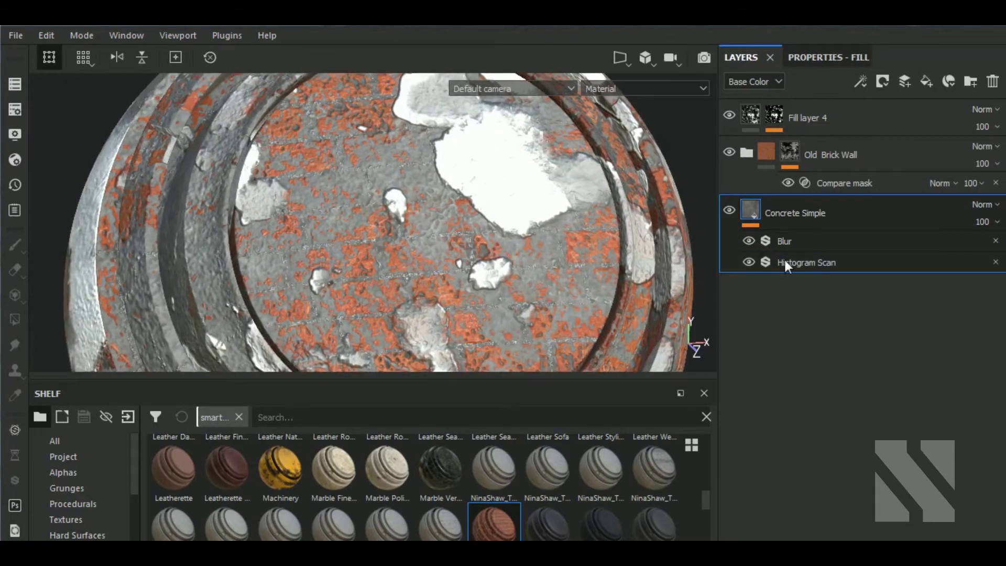
left_click(785, 264)
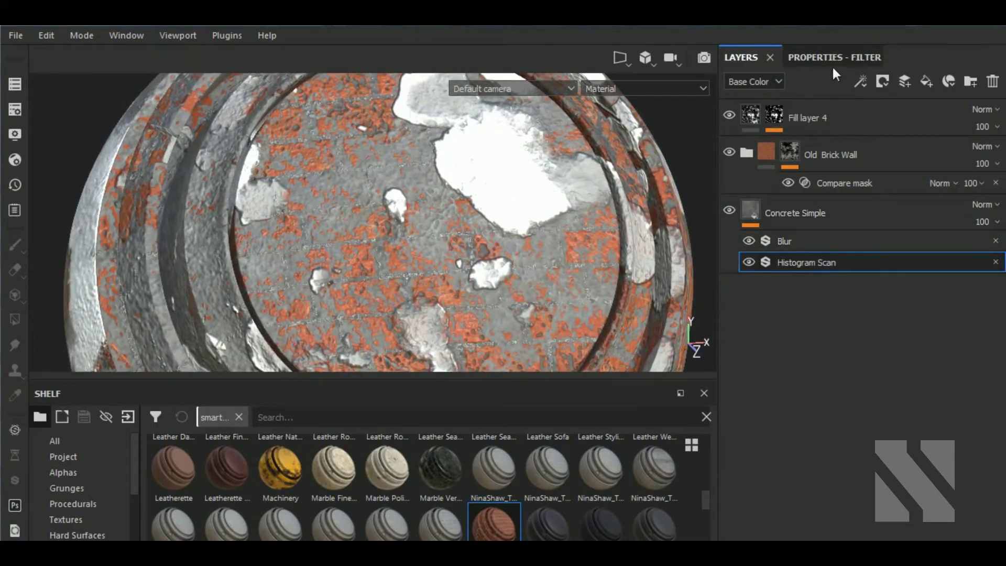
Set the Histogram Scan filter to Contrast 0.34 and Position 0.53
left_click(817, 58)
left_click_drag(877, 209, 876, 209)
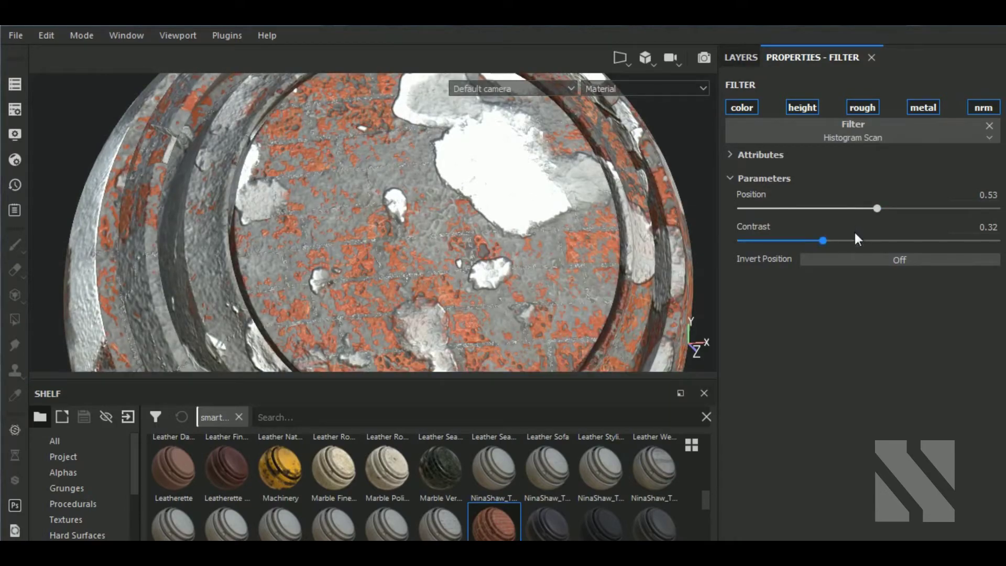
left_click(868, 240)
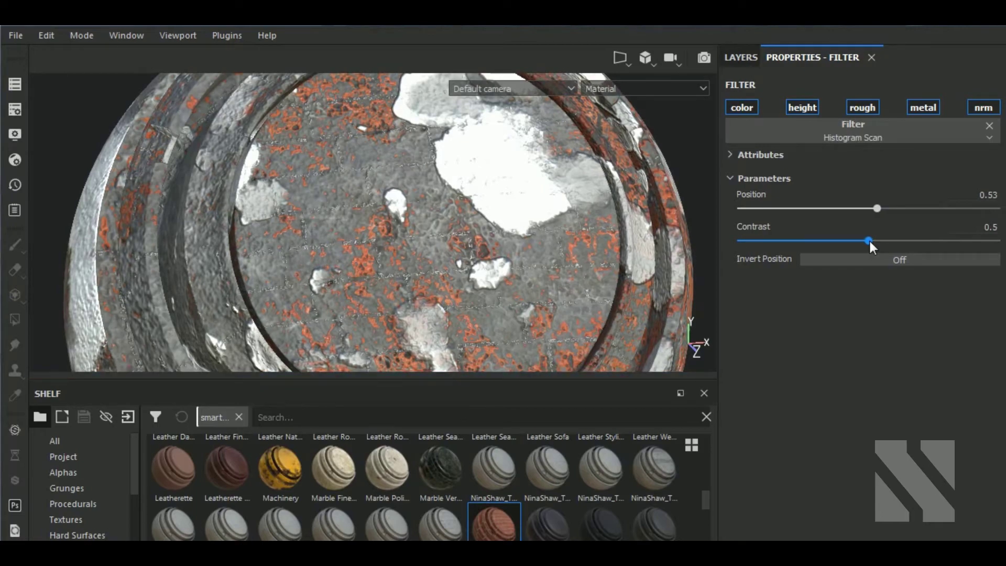
left_click(826, 241)
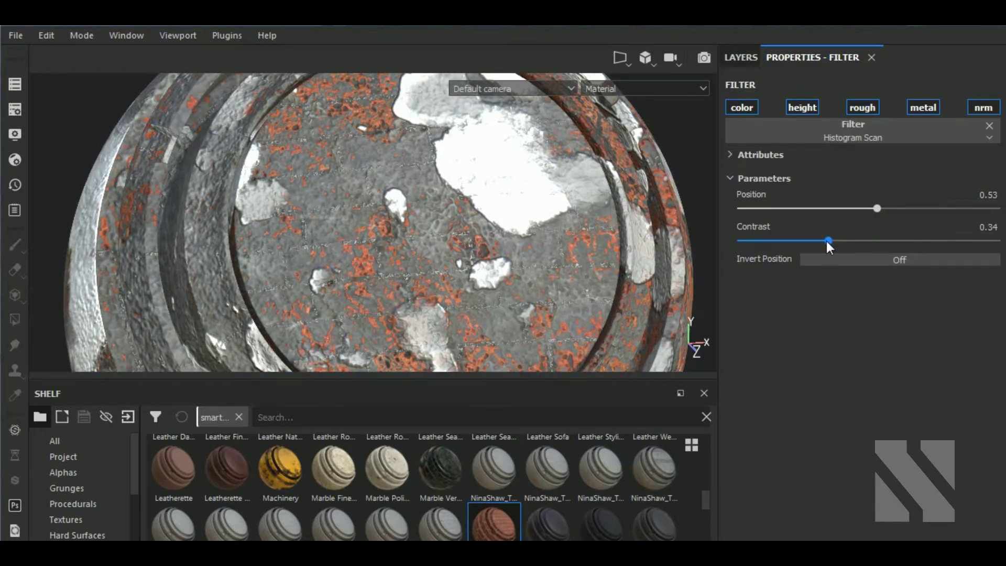
left_click(868, 209)
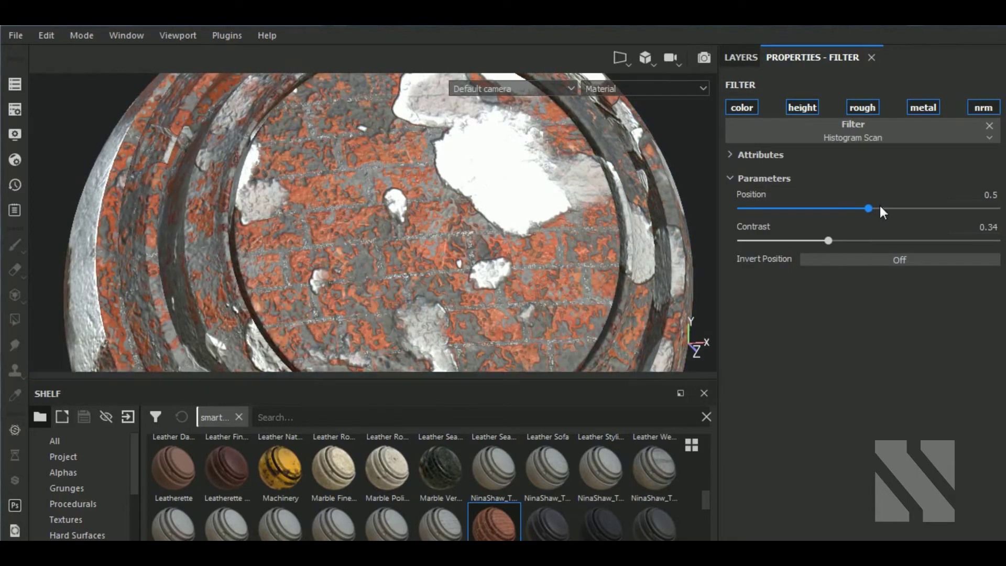
left_click(881, 208)
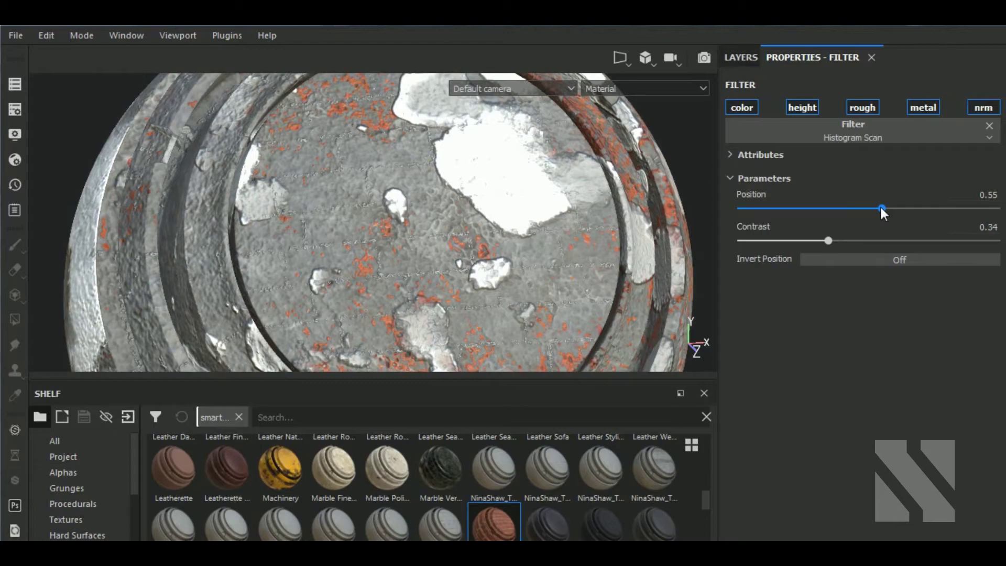
left_click_drag(880, 208, 878, 208)
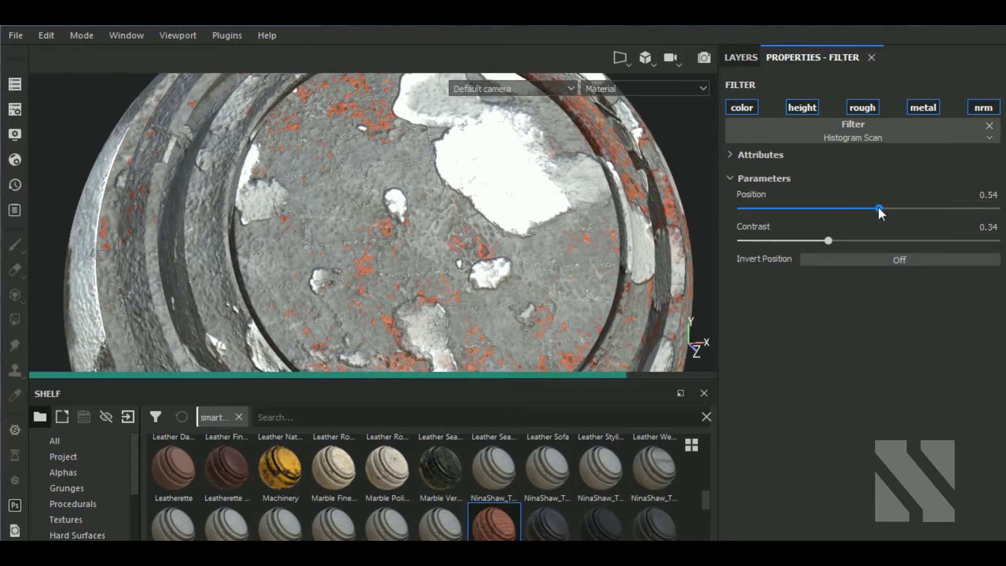
left_click(987, 198)
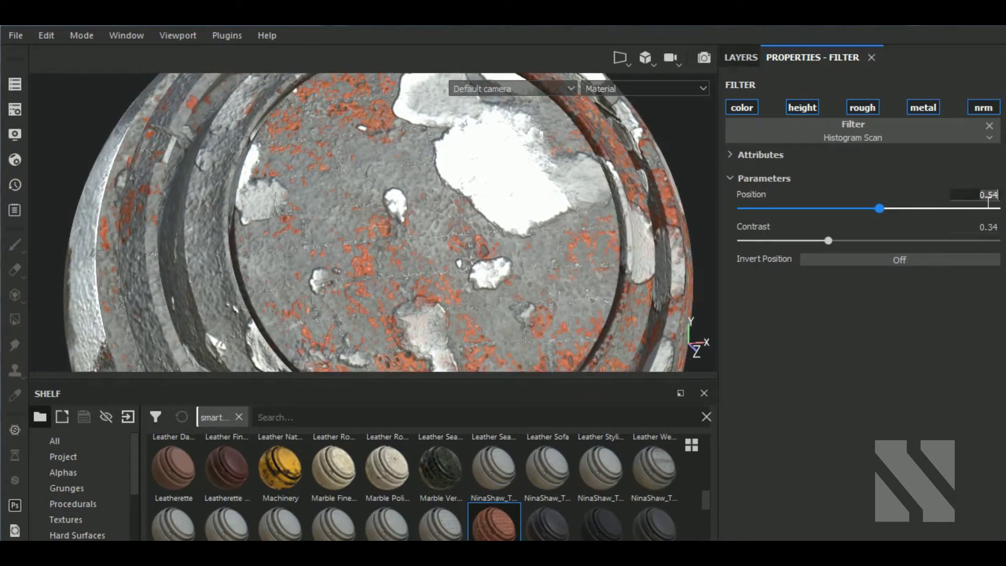
type(".53")
key("Return")
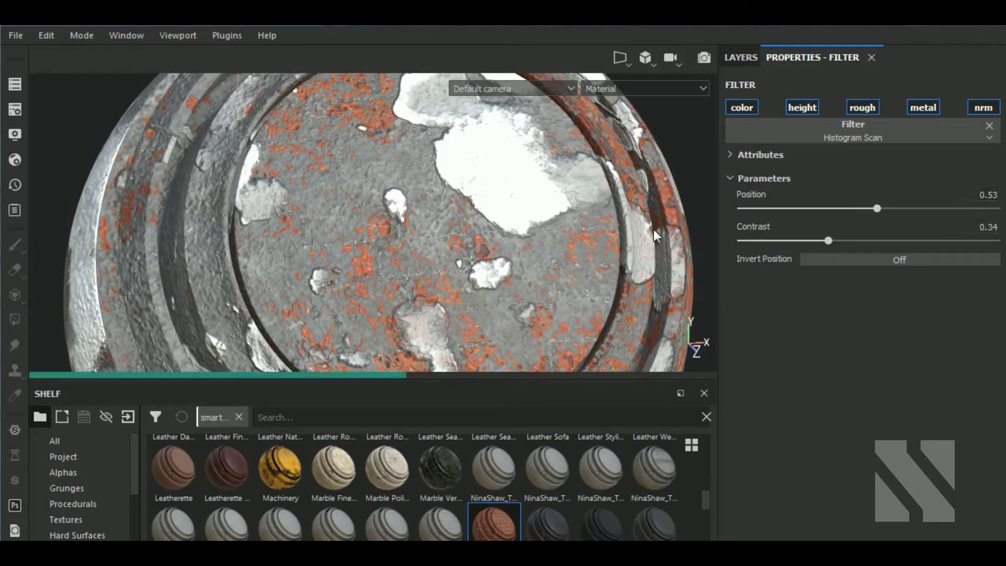
mouse_move(486, 235)
left_mouse_down("alt")
mouse_move(527, 241)
mouse_move(510, 271)
left_mouse_up("alt")
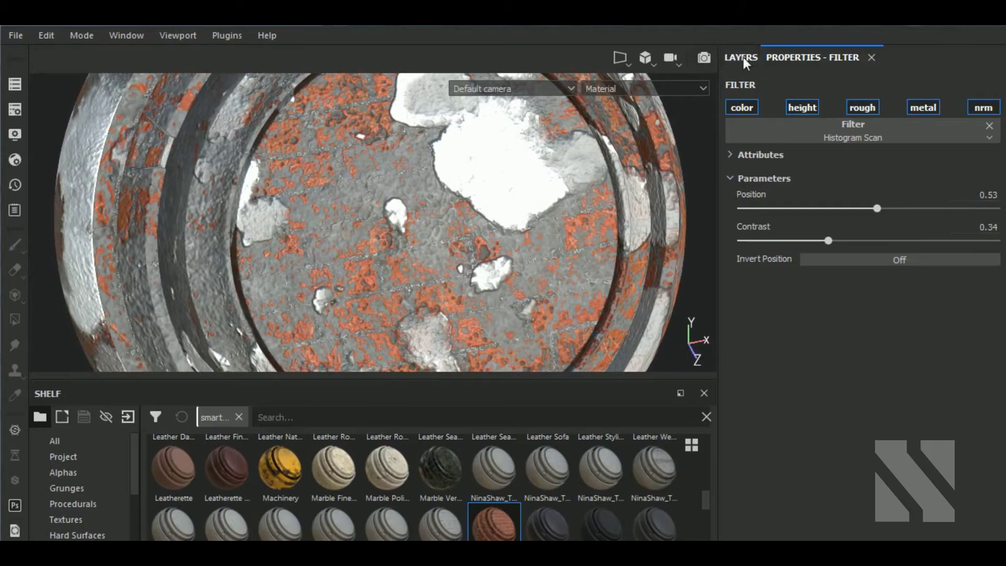
left_click(741, 57)
Compare the concrete with the Blur filter off and on, then set Blur Intensity 0.25
left_click(793, 241)
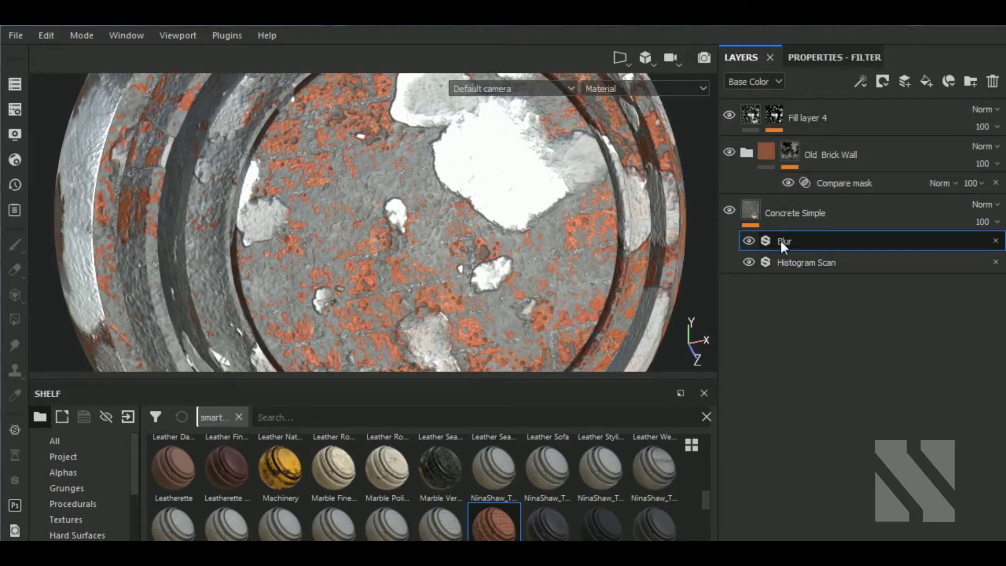
left_click(748, 241)
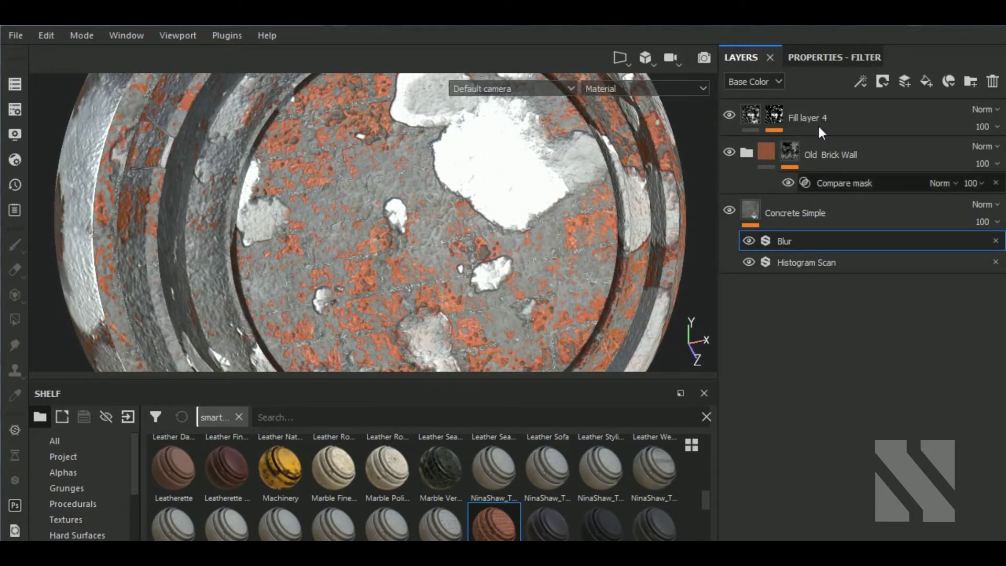
left_click(830, 58)
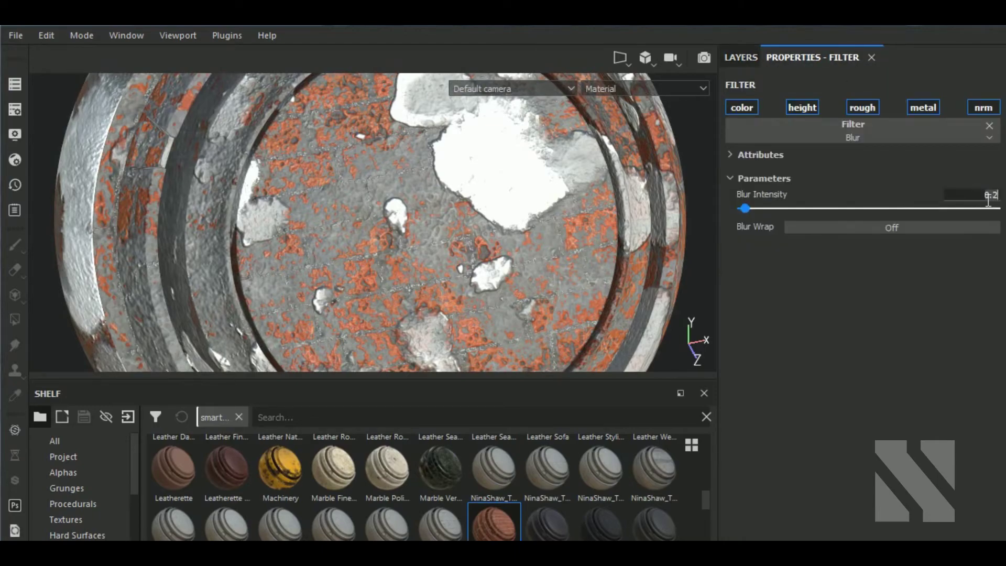
type("0.25")
key("Return")
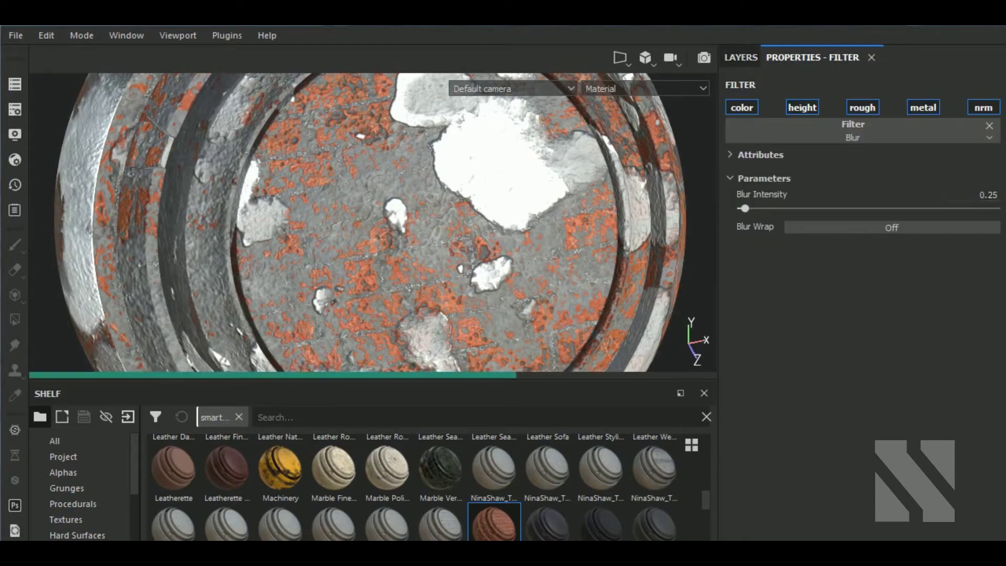
left_click_drag(461, 242, 474, 246, "alt")
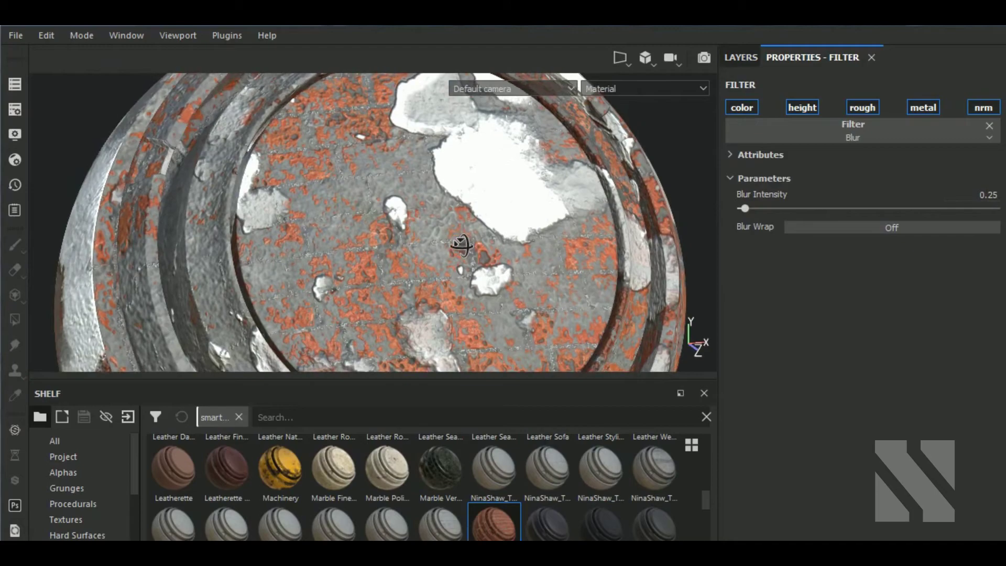
Change the Blur Intensity to 0.3 and reselect the Concrete Simple fill layer
left_click(978, 198)
key("BackSpace")
key("BackSpace")
type("3")
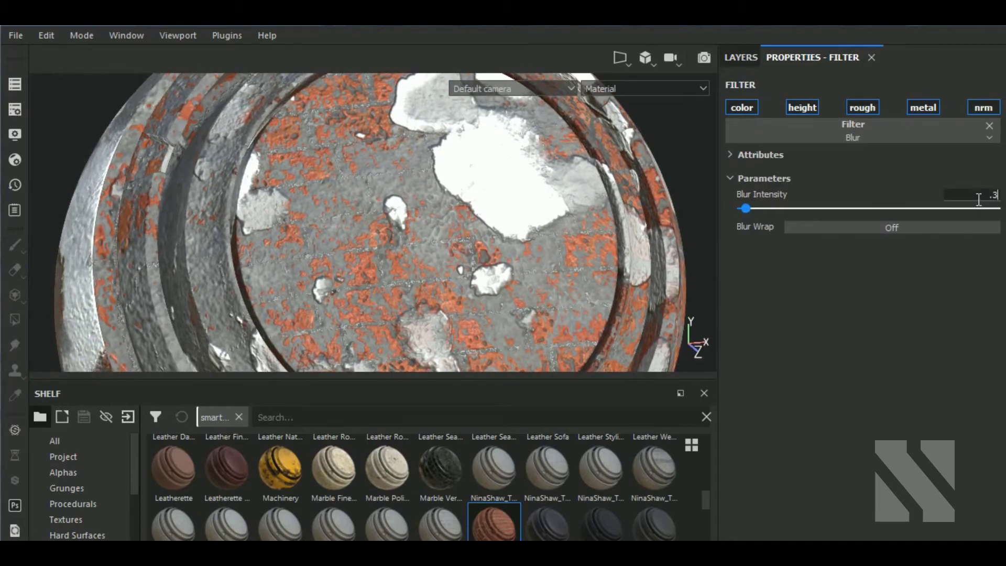
key("Return")
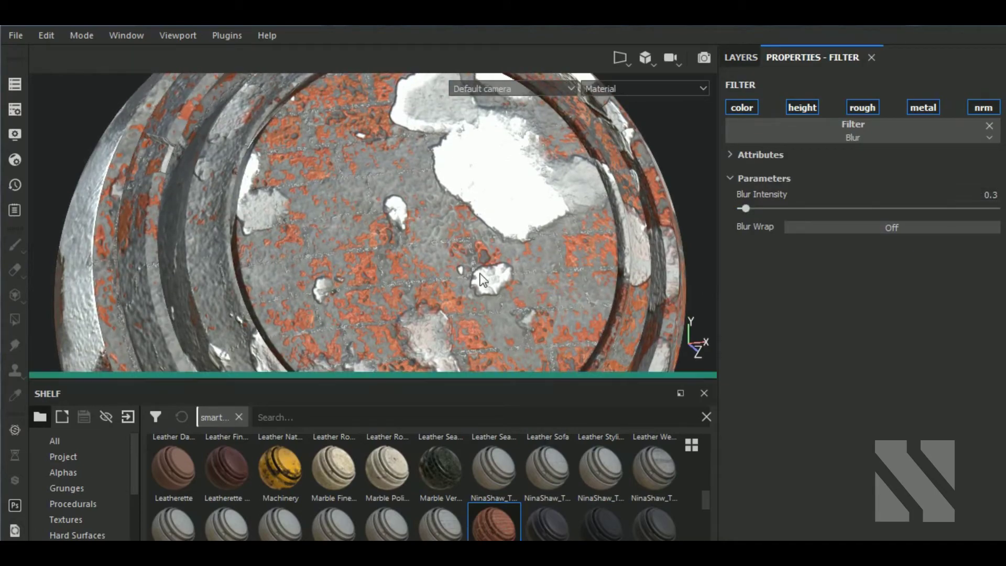
left_click(736, 58)
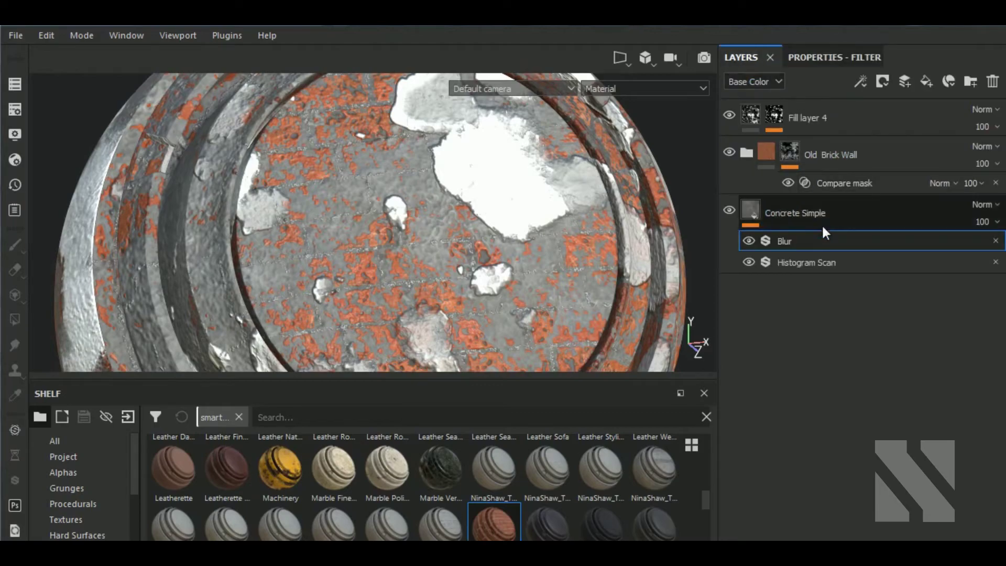
left_click(770, 207)
Expand Concrete Simple's technical parameters and raise Height Range to 0.58
left_click(815, 54)
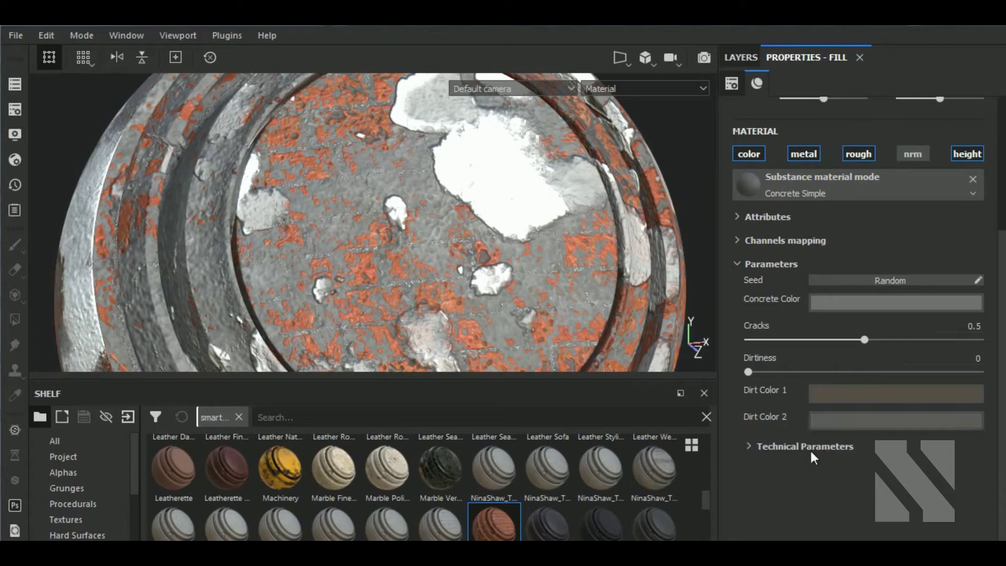
left_click(747, 445)
scroll(816, 447, "down", 3)
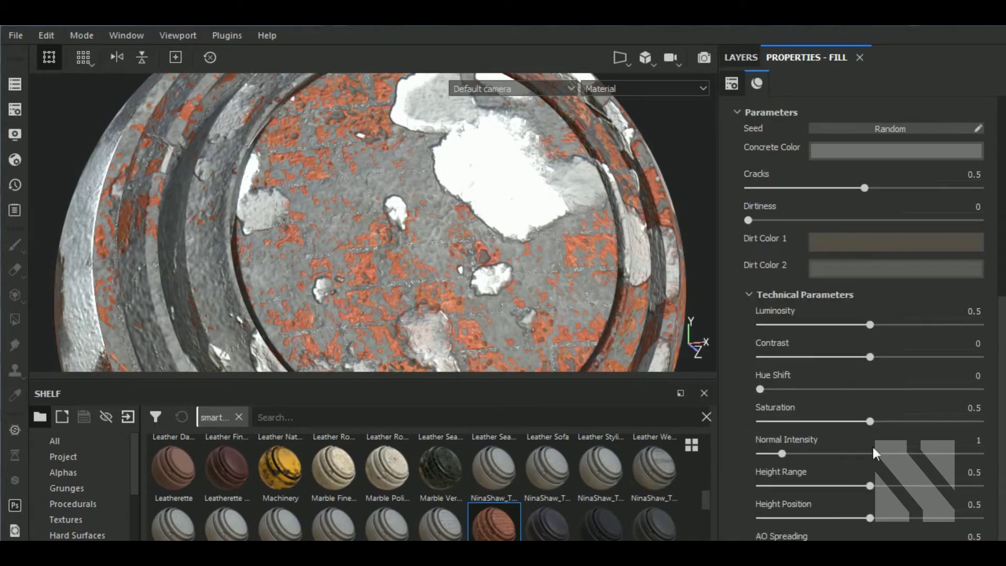
left_click(877, 485)
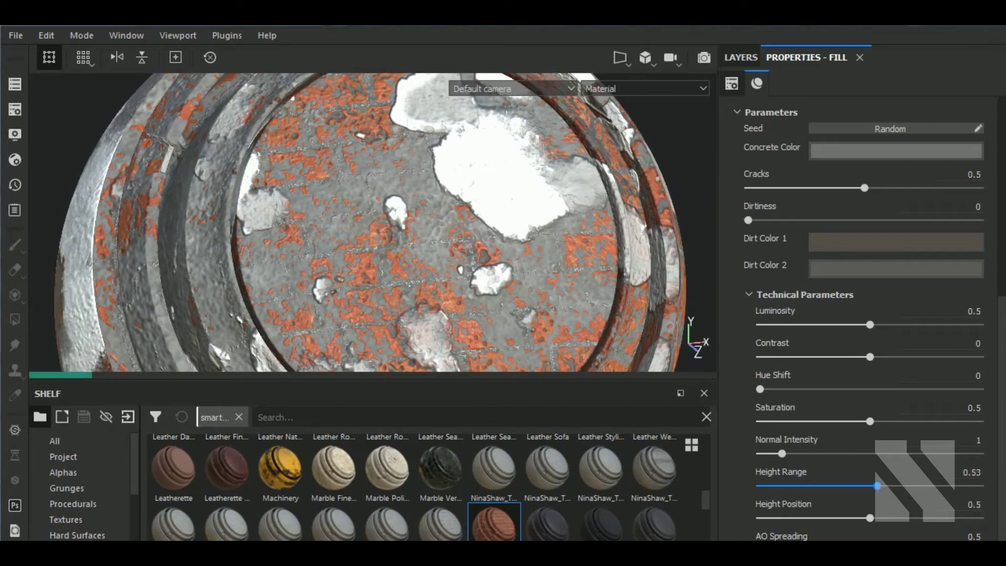
left_click(886, 486)
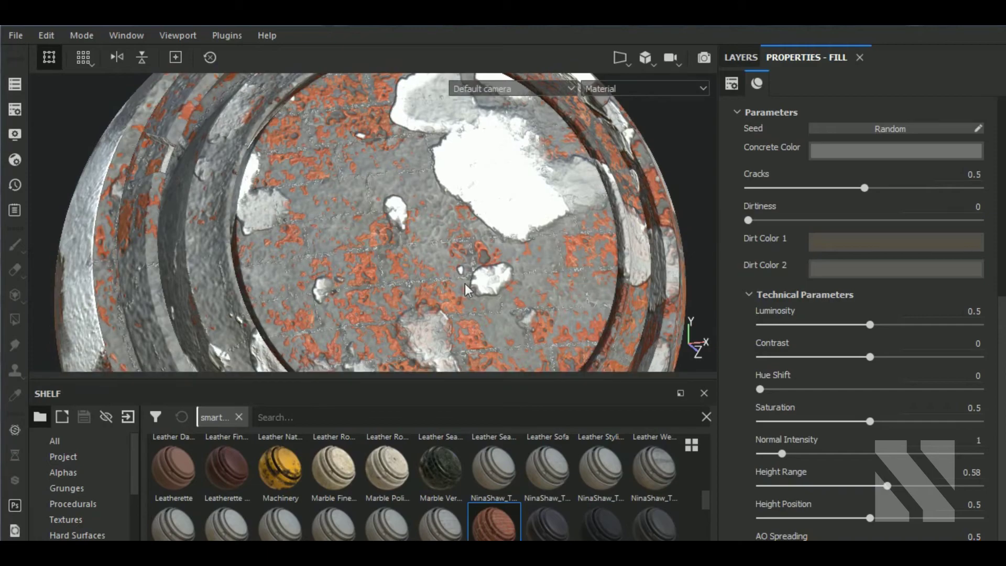
left_click_drag(498, 302, 499, 304, "alt")
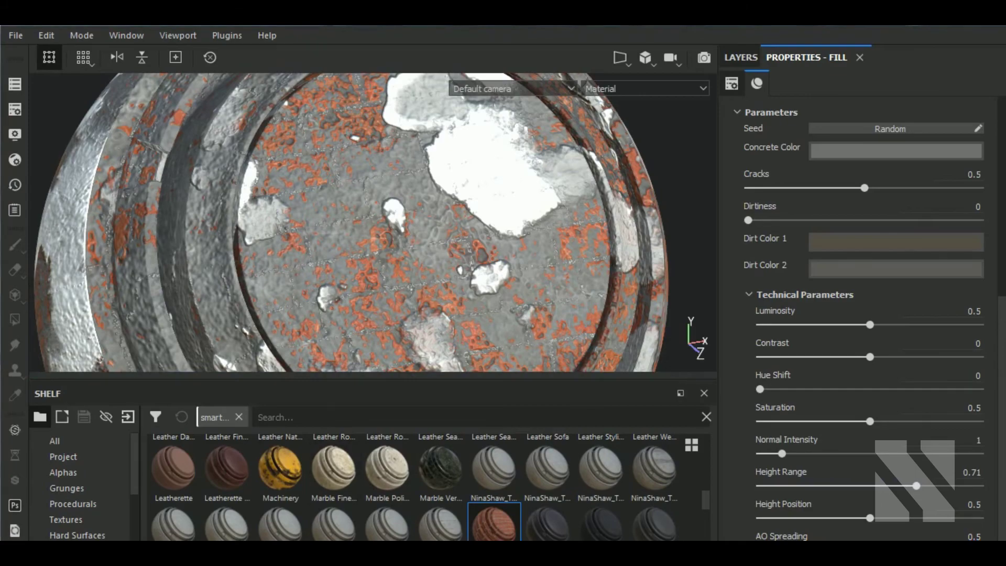
Raise Height Range further to 0.78 and orbit to check the deeper relief
left_click_drag(454, 242, 490, 229, "alt")
scroll(441, 271, "up", 2)
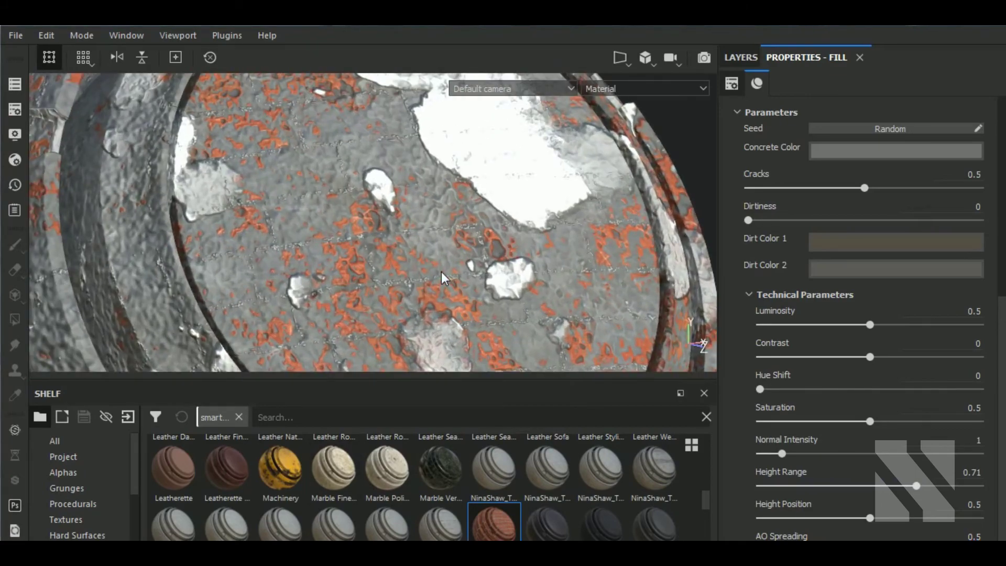
left_click(930, 486)
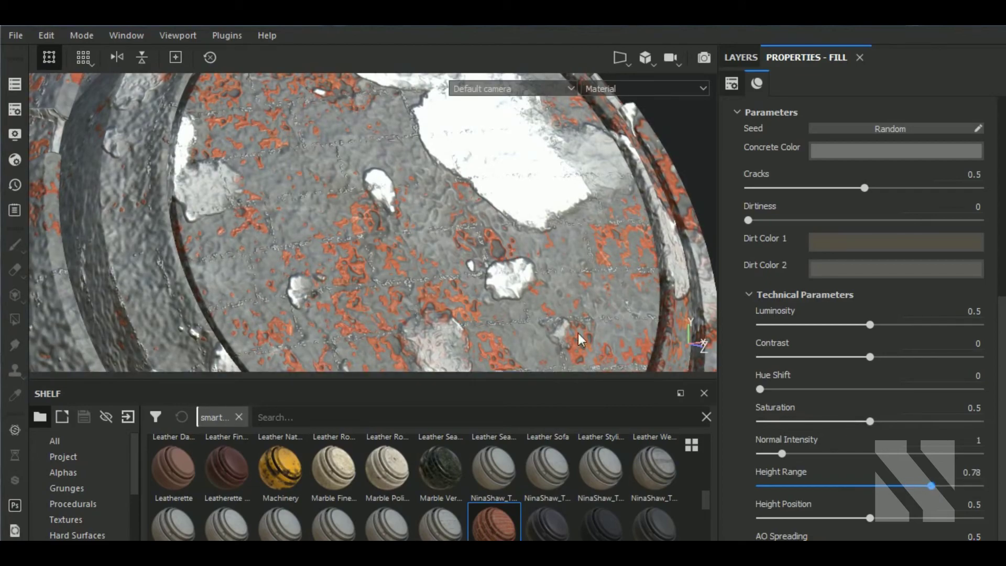
left_click_drag(580, 339, 444, 211, "alt")
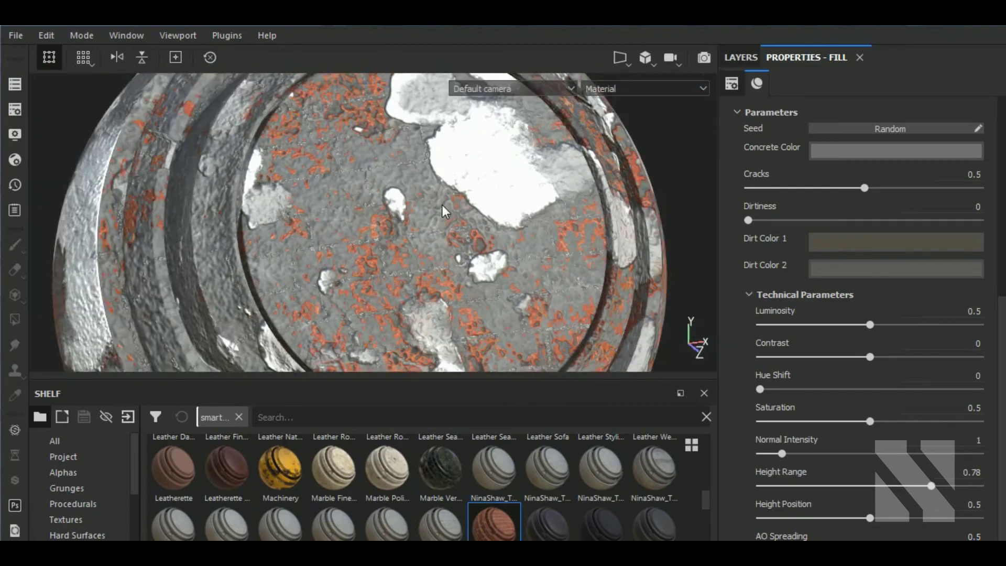
scroll(444, 210, "down", 3)
left_click_drag(444, 211, 518, 247, "alt")
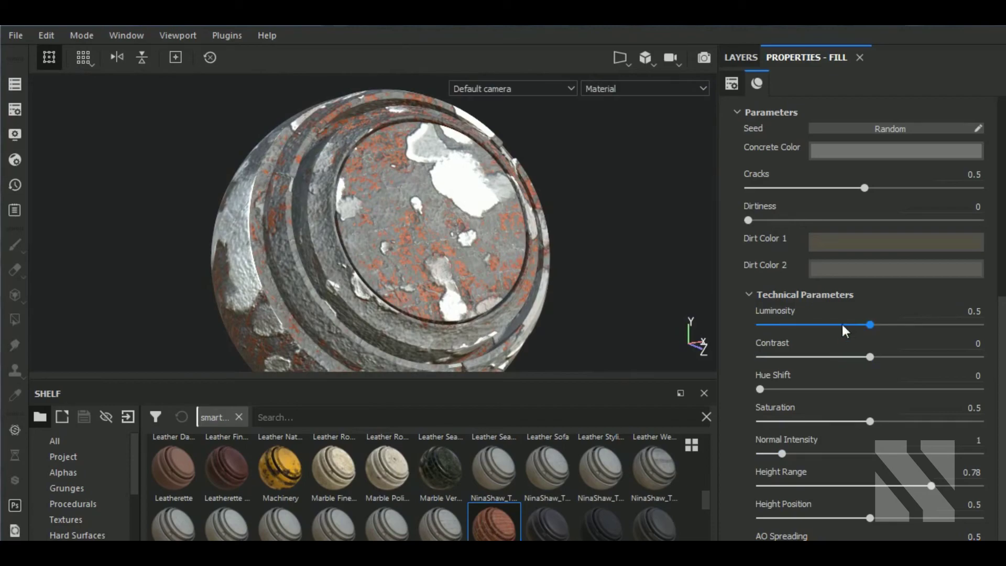
scroll(828, 272, "up", 3)
Set the concrete material's Cracks slider to 0.15
left_click(781, 266)
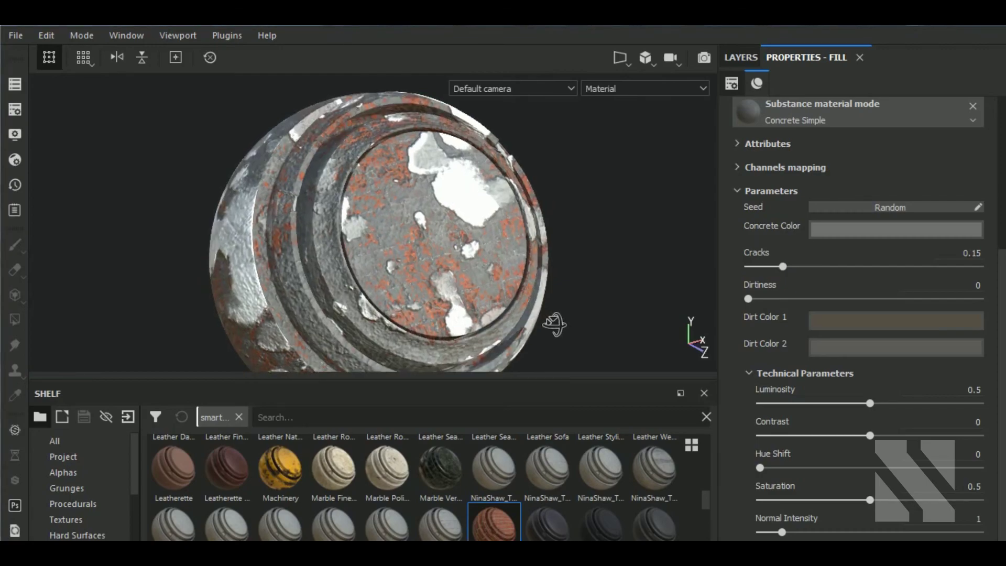
scroll(405, 268, "up", 3)
scroll(404, 268, "down", 1)
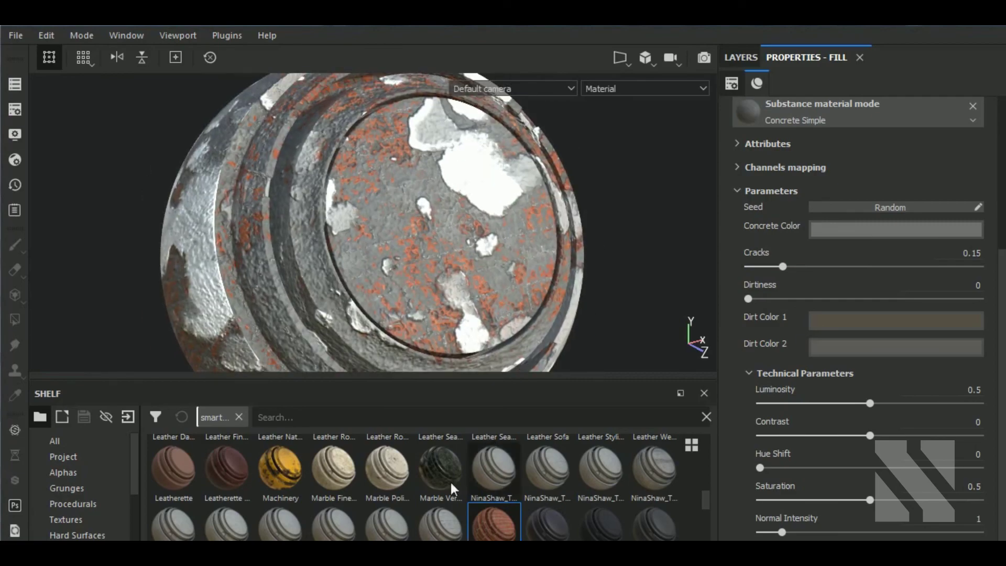
Orbit, zoom out and enlarge the view for a final look at the layered sphere
left_click_drag(614, 264, 533, 297, "alt")
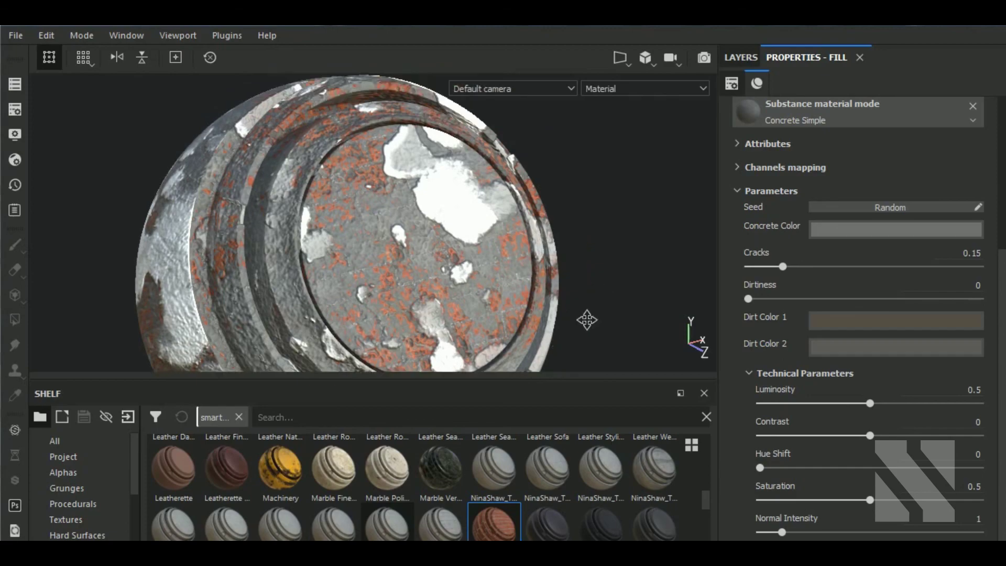
scroll(544, 293, "down", 3)
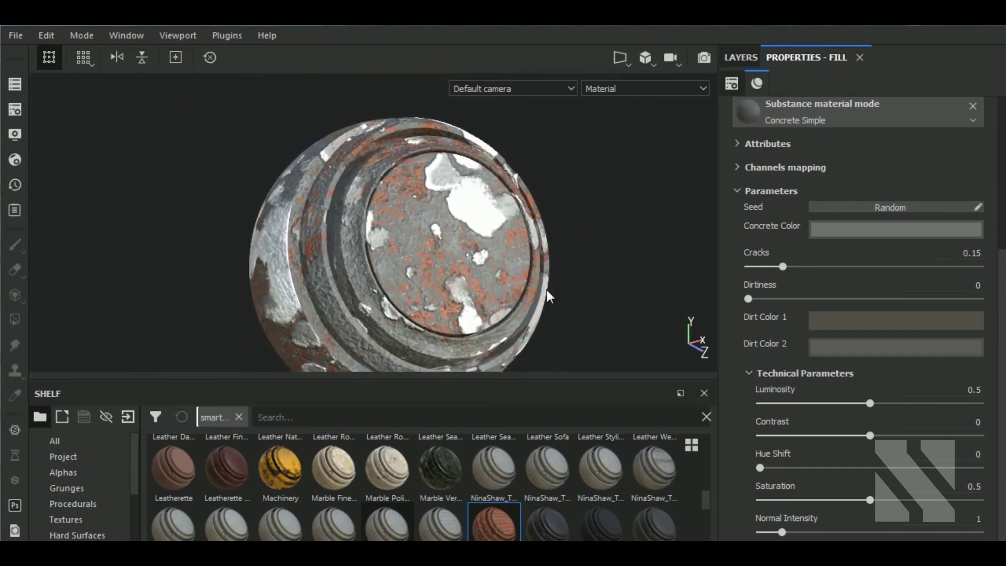
scroll(555, 314, "down", 2)
left_click_drag(562, 330, 589, 317, "alt")
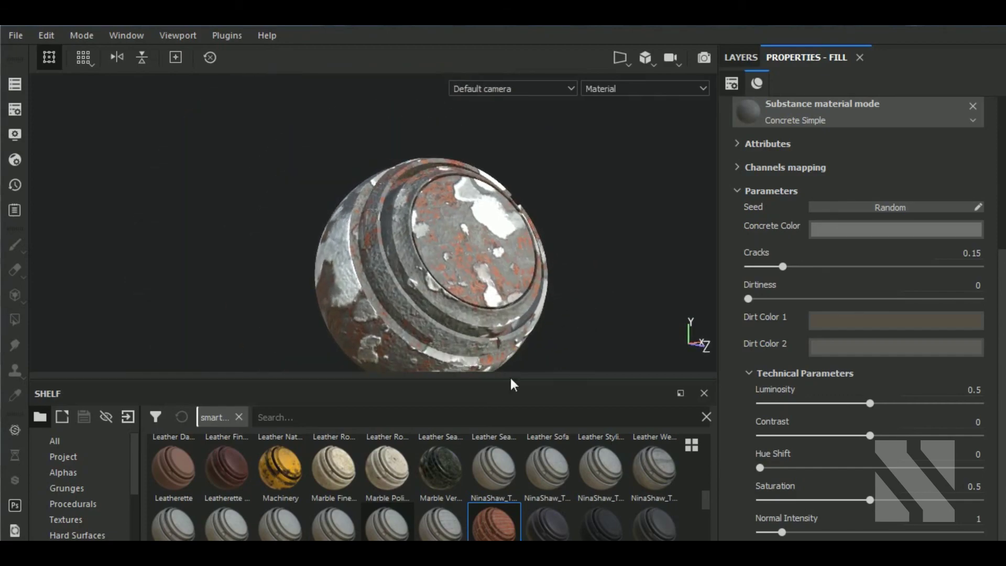
left_click_drag(521, 386, 516, 480)
mouse_move(601, 410)
left_mouse_down("alt")
mouse_move(599, 355)
mouse_move(561, 398)
left_mouse_up("alt")
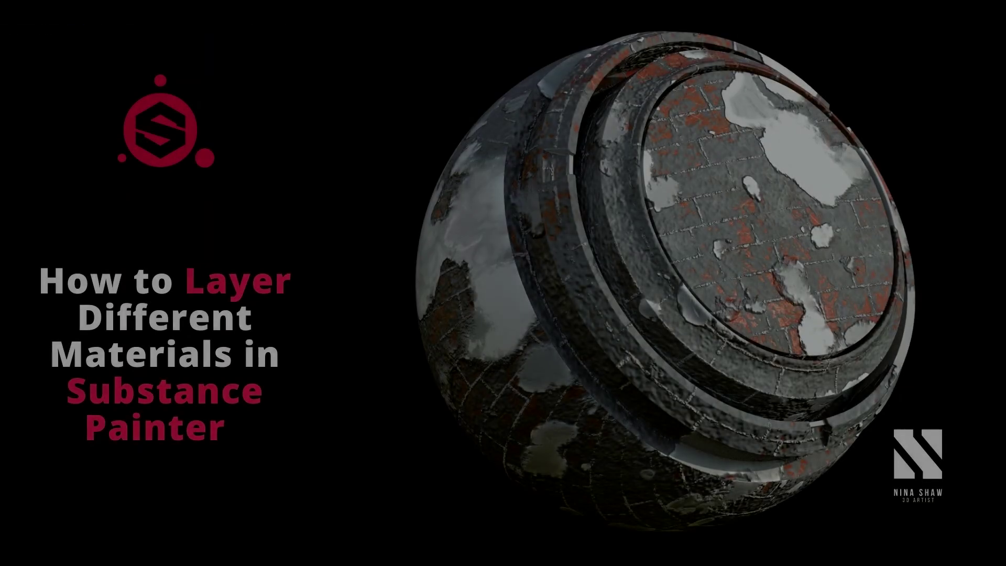